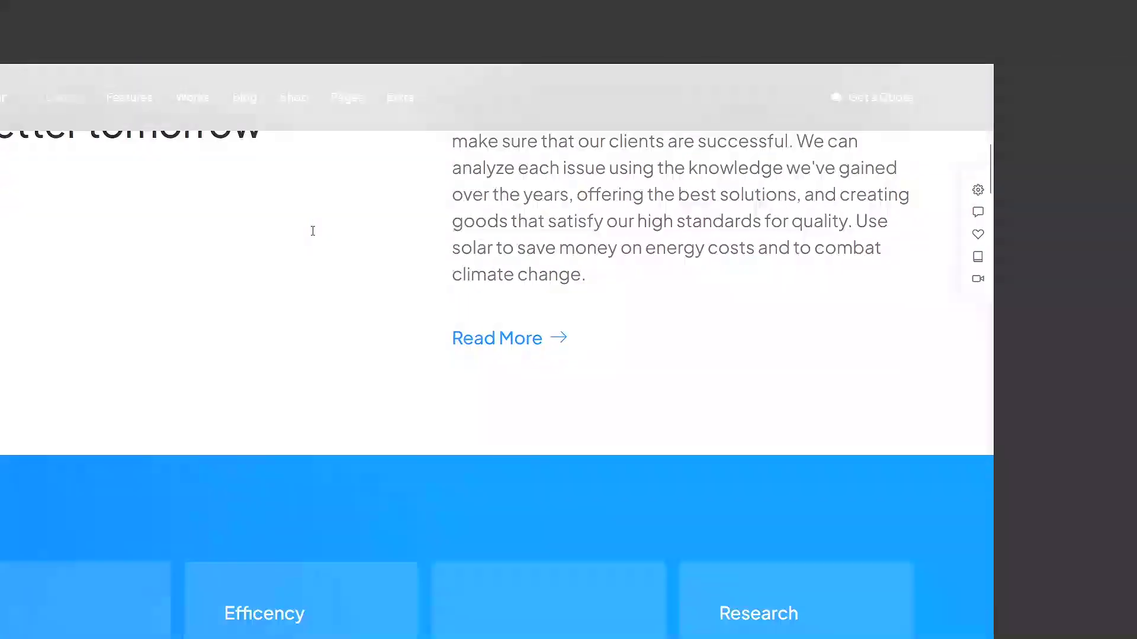
Step: Scroll through the intro demo sites, highlighting the $69 licence price
scroll(313, 230, down, 10)
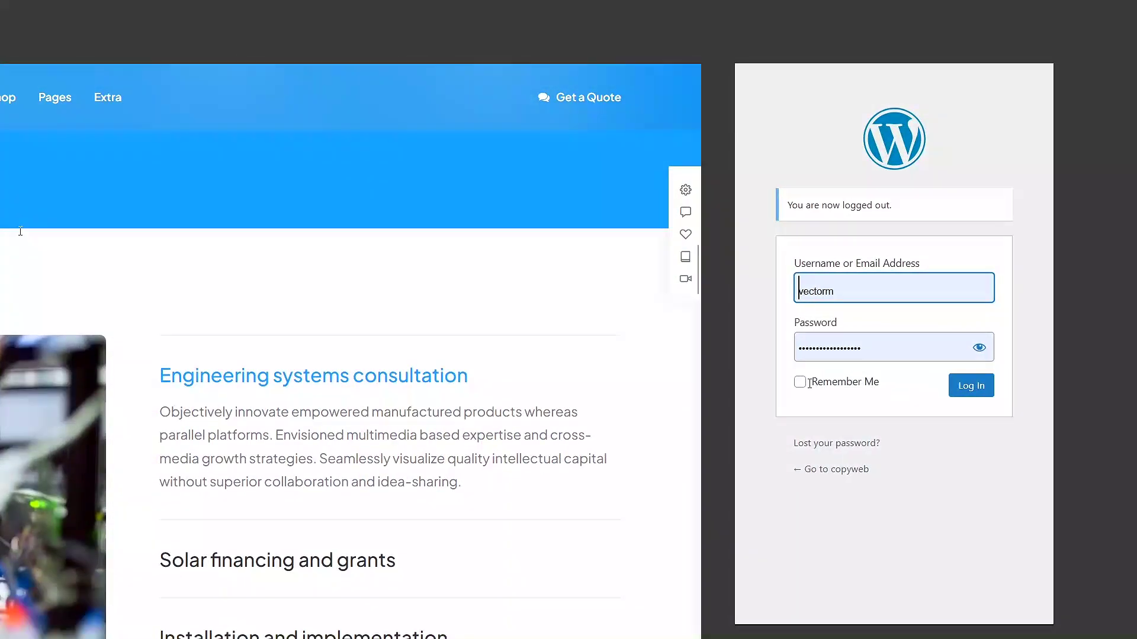
scroll(21, 231, down, 10)
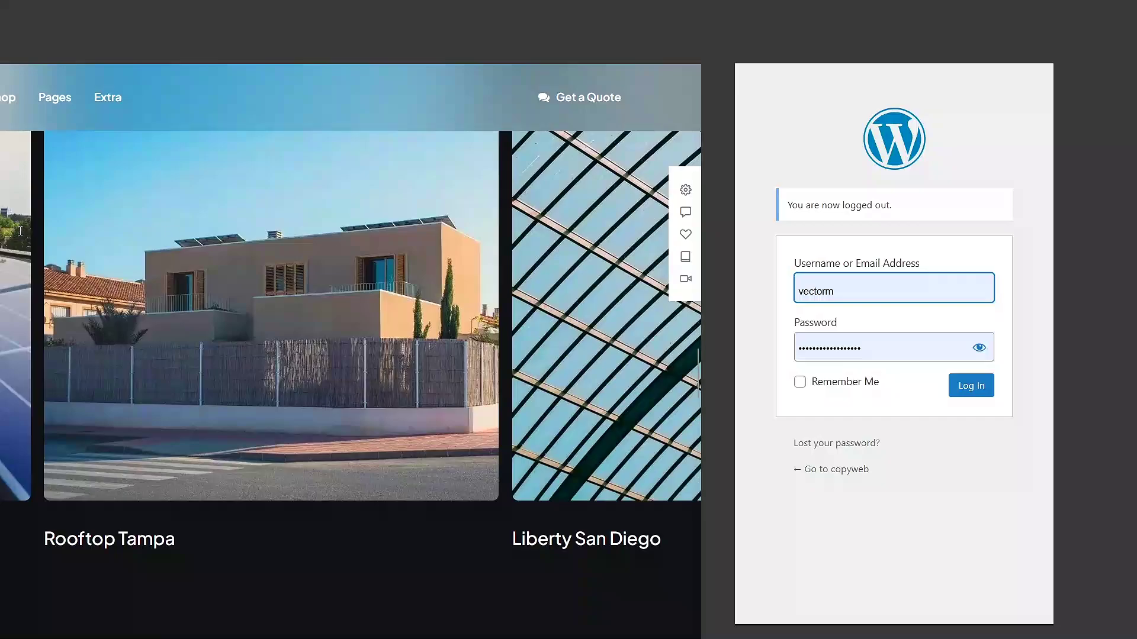
scroll(20, 231, down, 5)
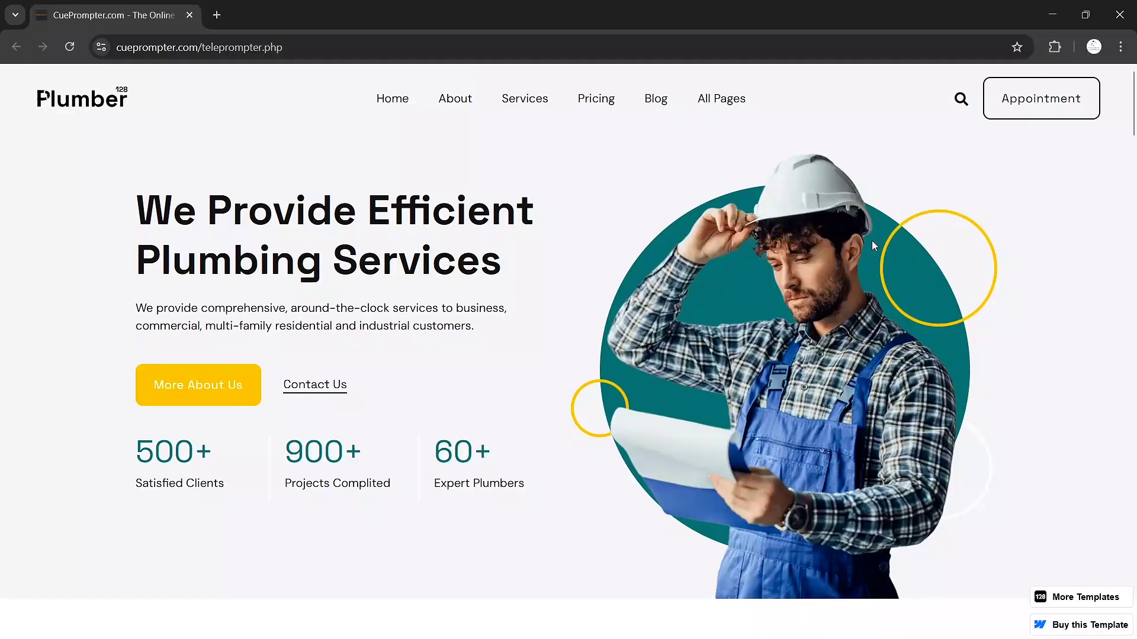
scroll(911, 305, down, 12)
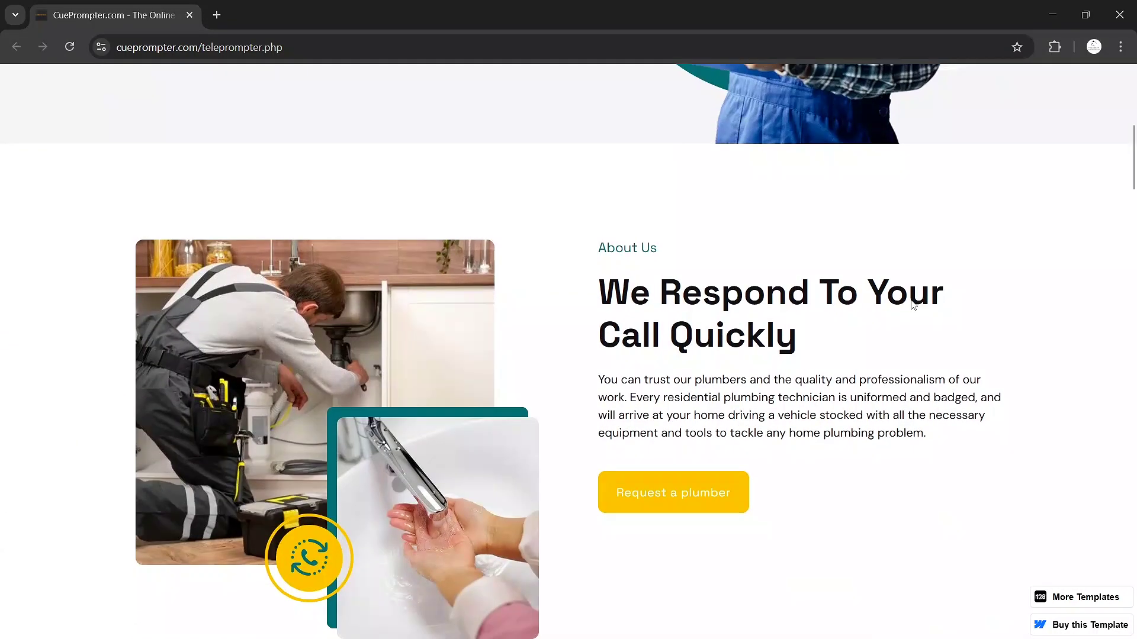
scroll(912, 304, down, 17)
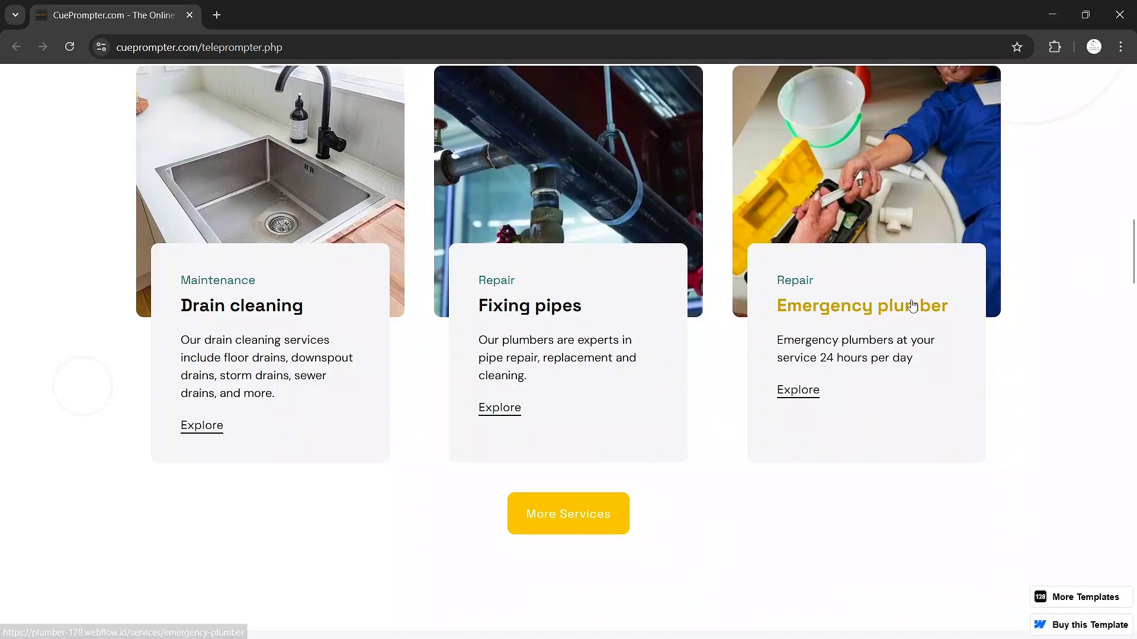
scroll(912, 305, down, 12)
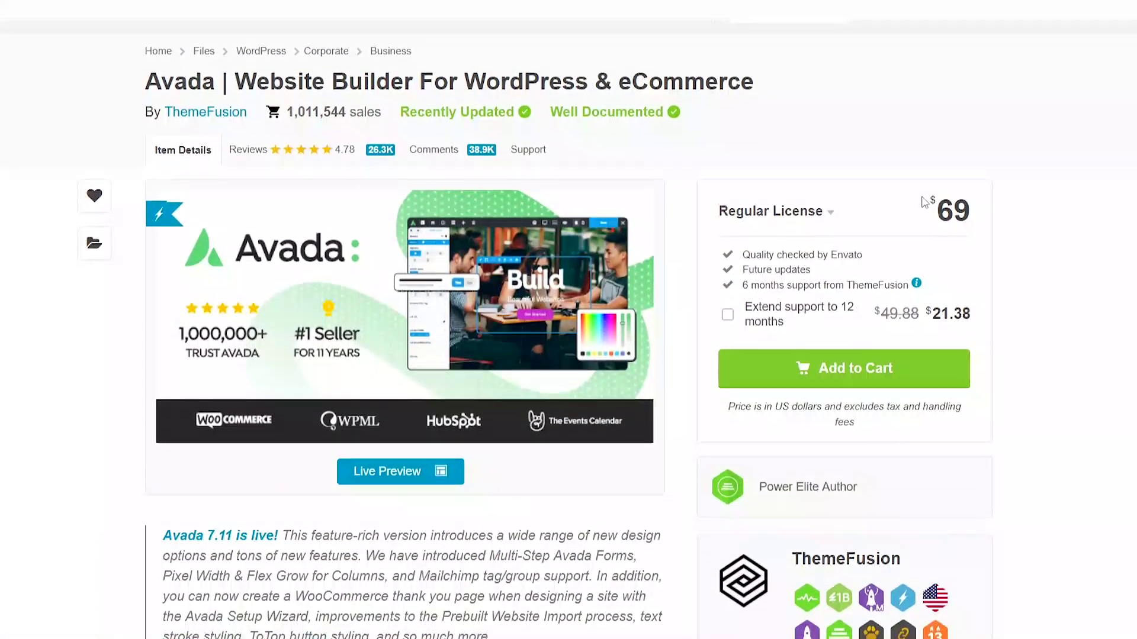
drag(933, 182, 986, 209)
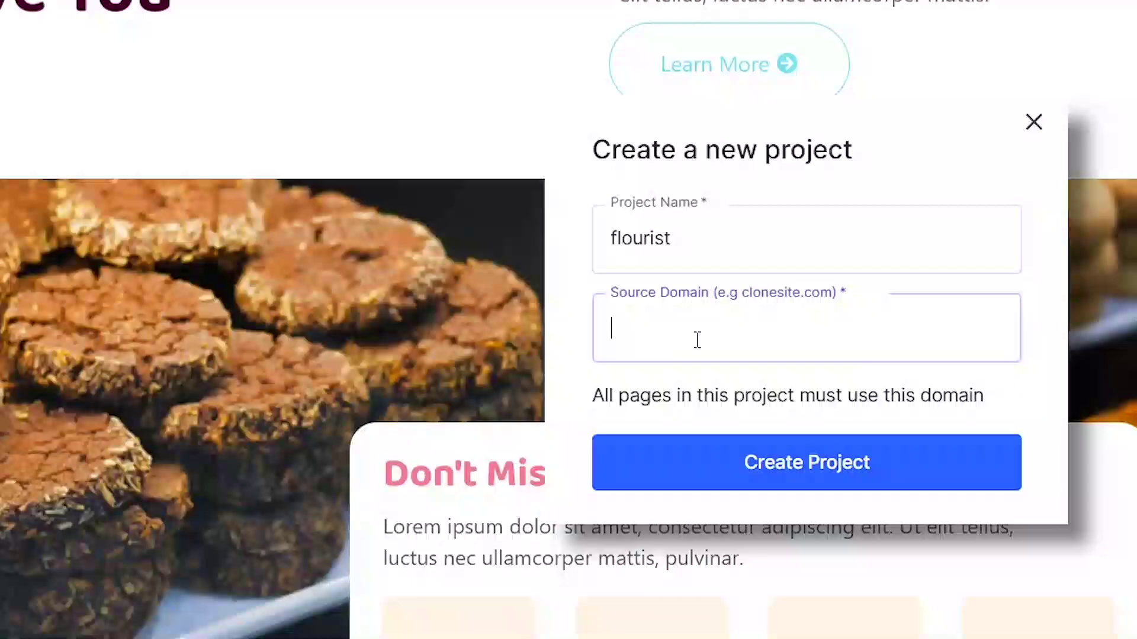
Step: Open Colorlib's '28 Best Clean WordPress Themes' article and scroll to the Gillion theme entry
text(https://grove-template.webflow.io/)
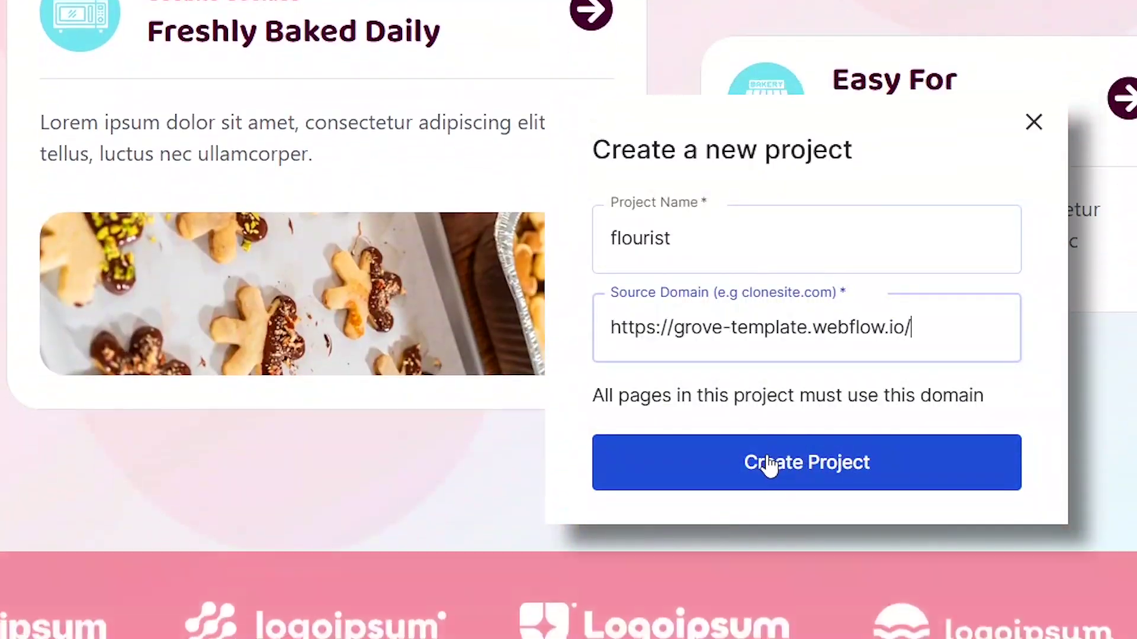
click(769, 464)
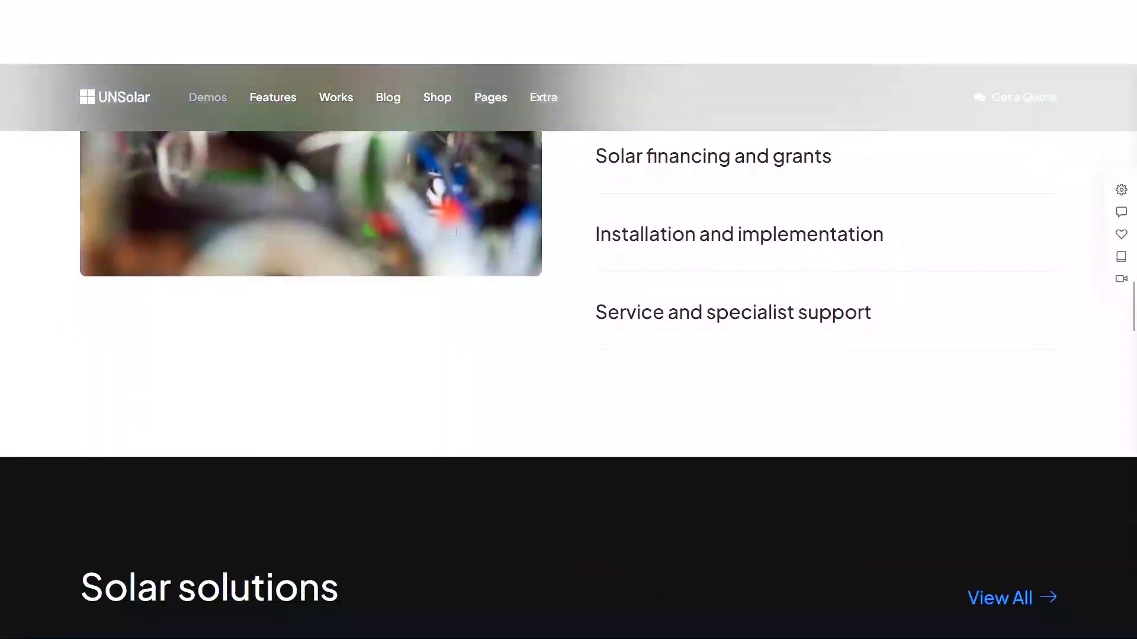
scroll(456, 231, down, 10)
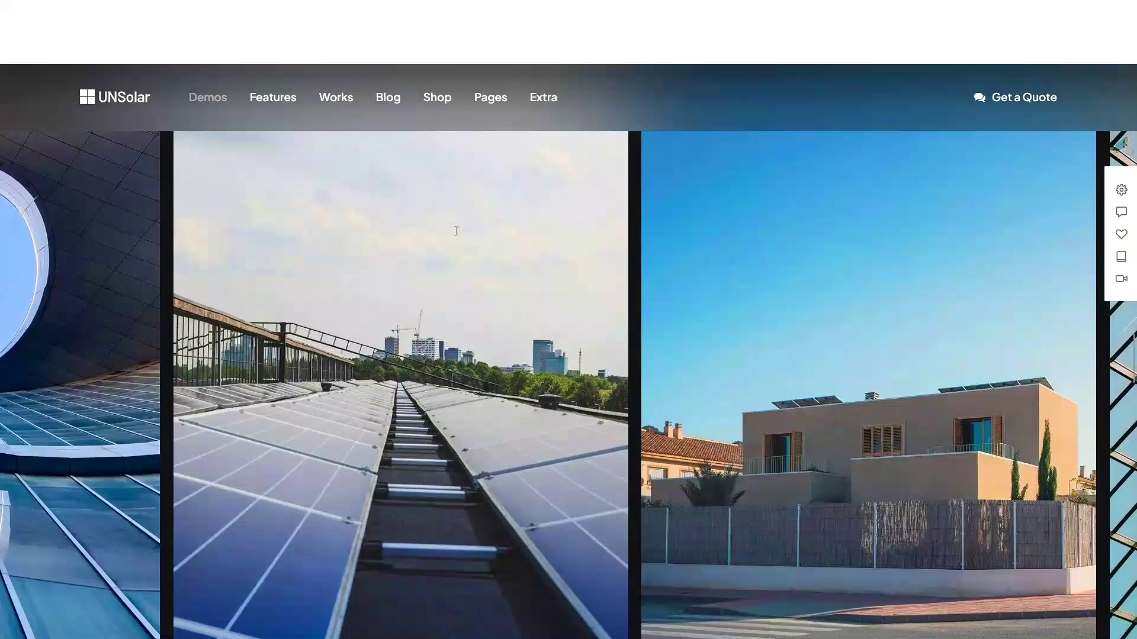
scroll(456, 231, down, 10)
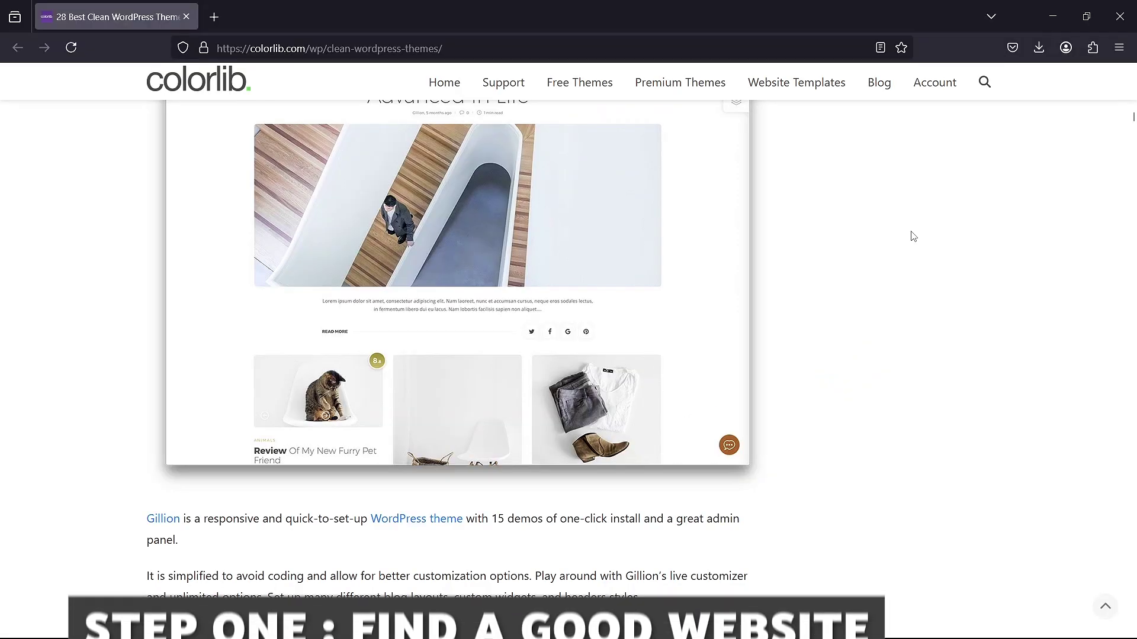
Step: Switch Firefox to fullscreen and scroll down the Colorlib theme list
key(F11)
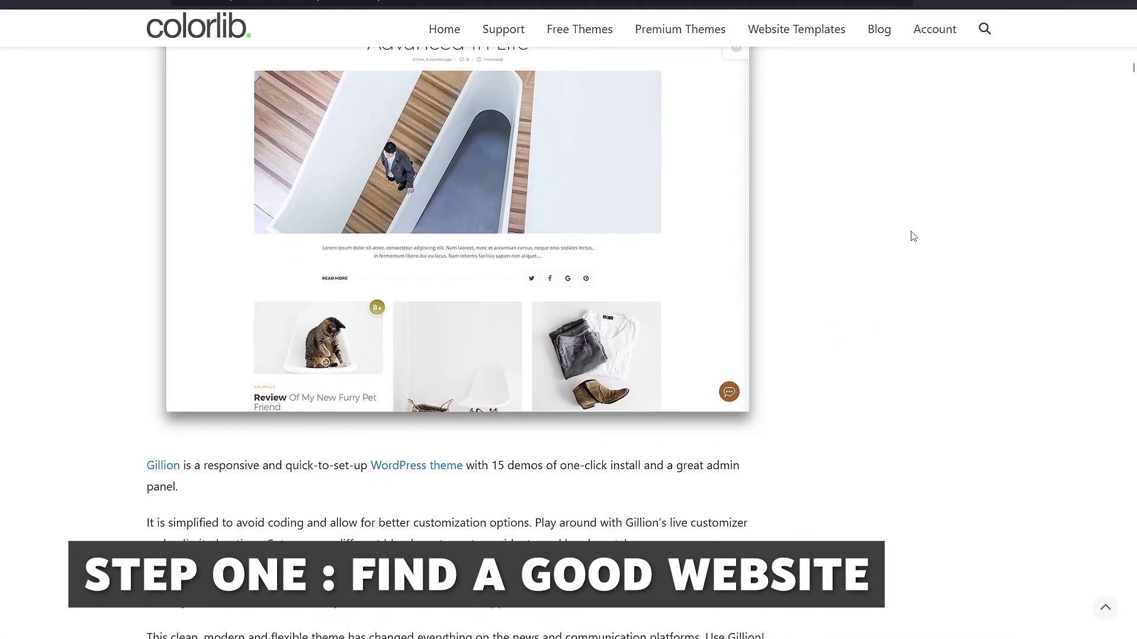
scroll(912, 236, down, 15)
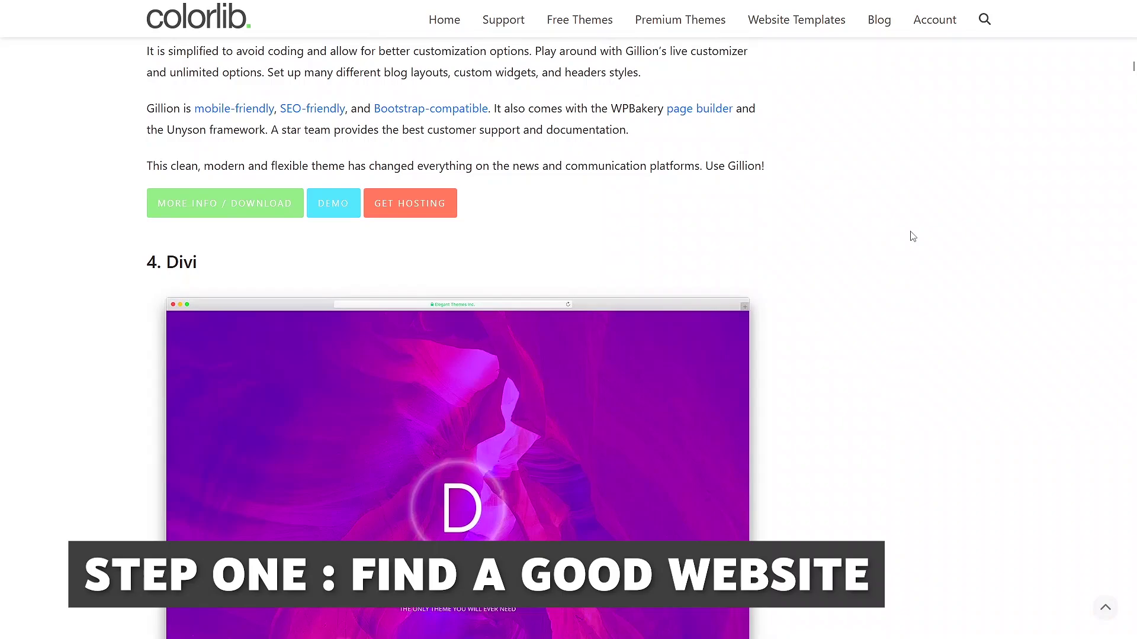
scroll(912, 236, down, 13)
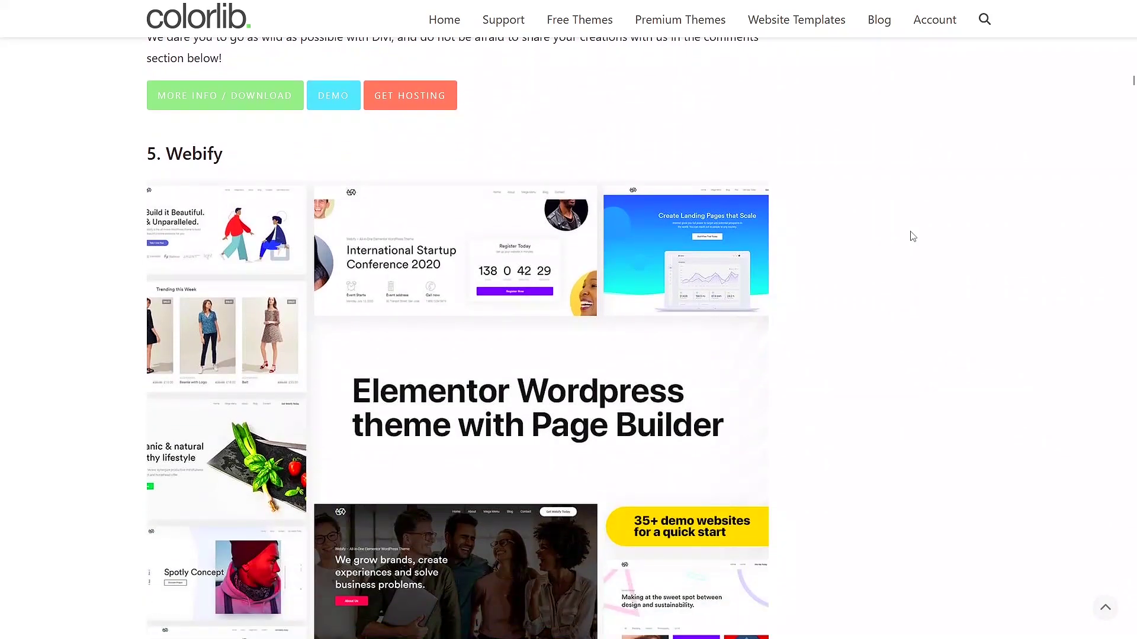
scroll(913, 236, down, 4)
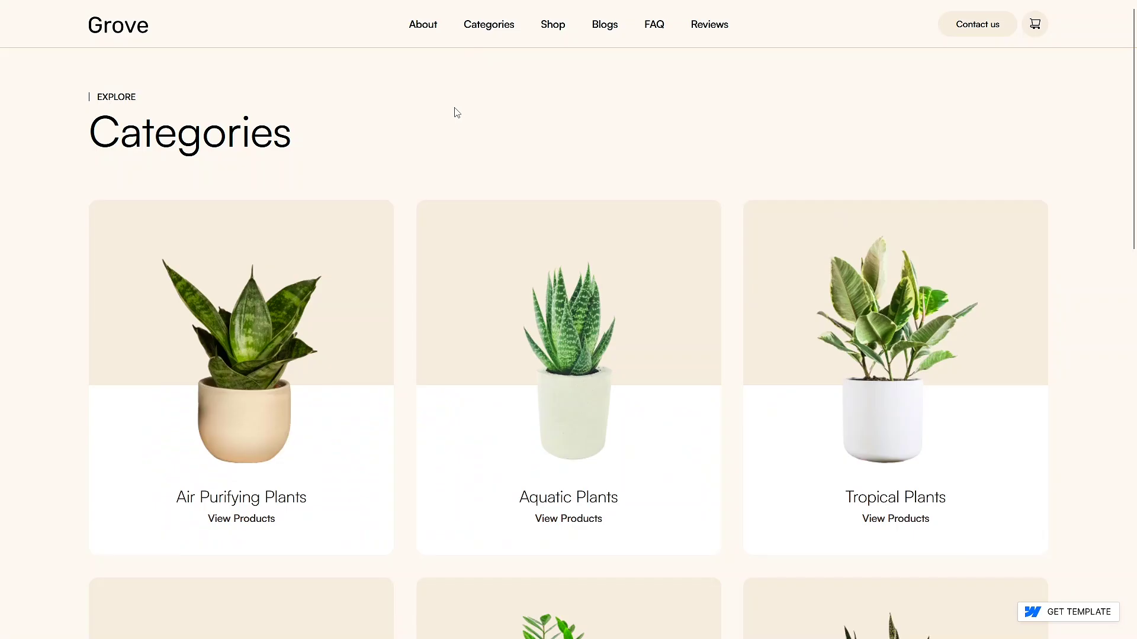
Step: Open the Grove Webflow template homepage and scroll through its sections
click(121, 34)
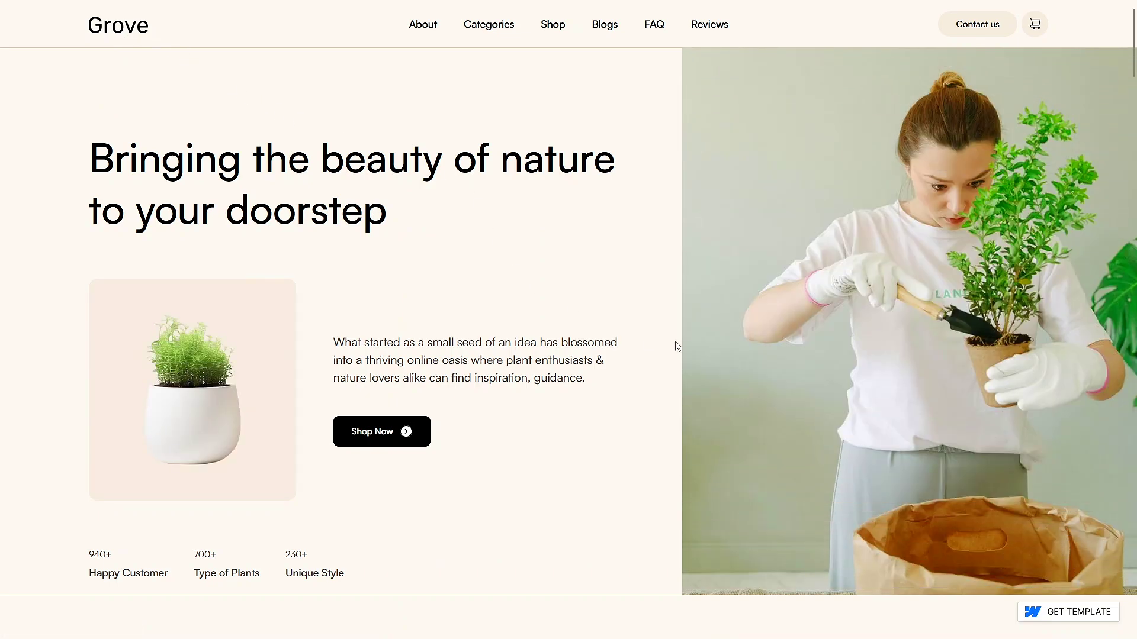
scroll(687, 320, down, 6)
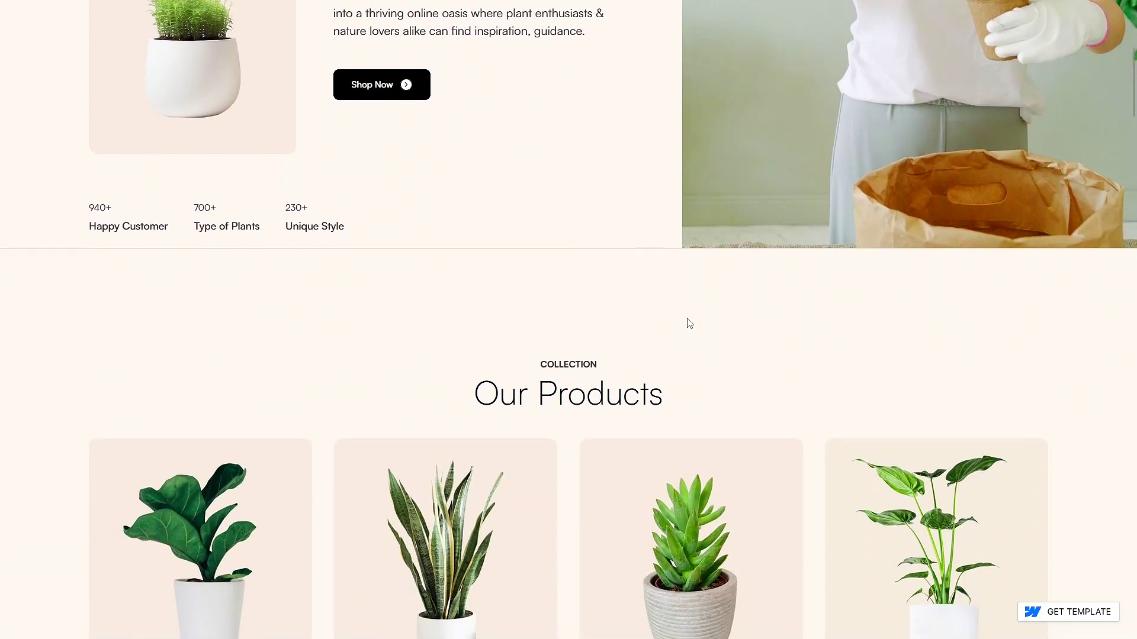
scroll(690, 324, down, 13)
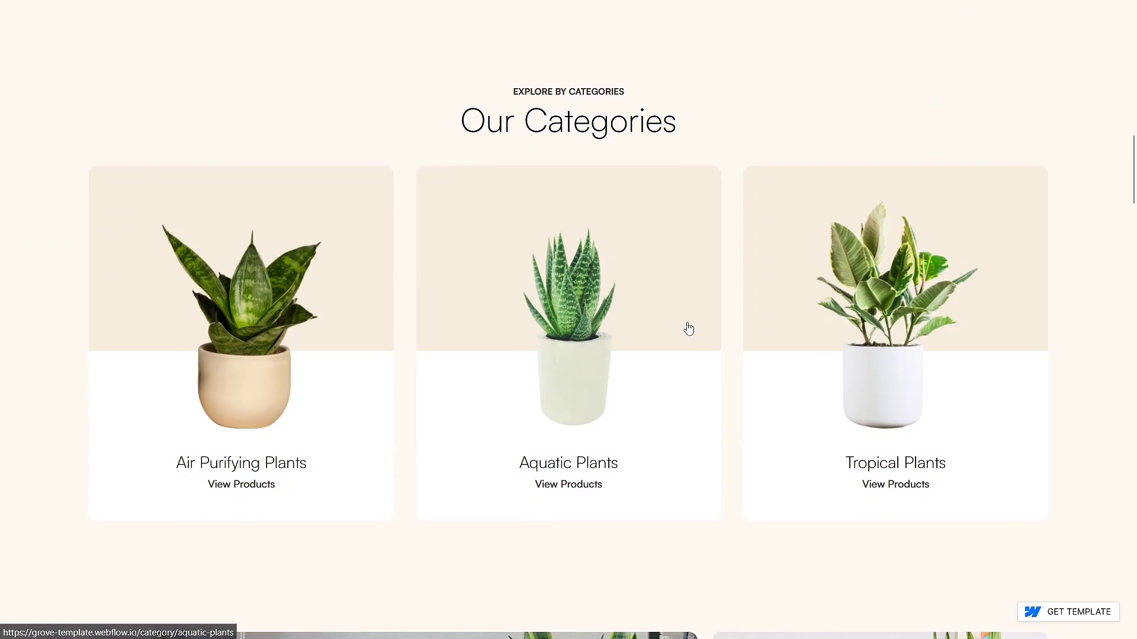
scroll(688, 328, down, 14)
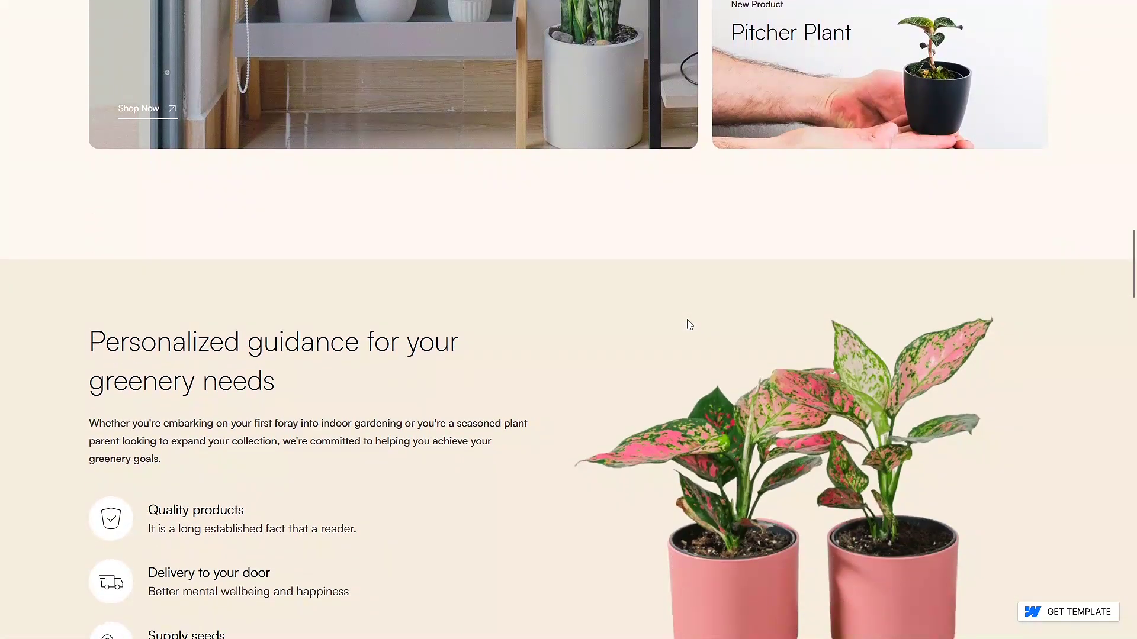
scroll(688, 323, down, 10)
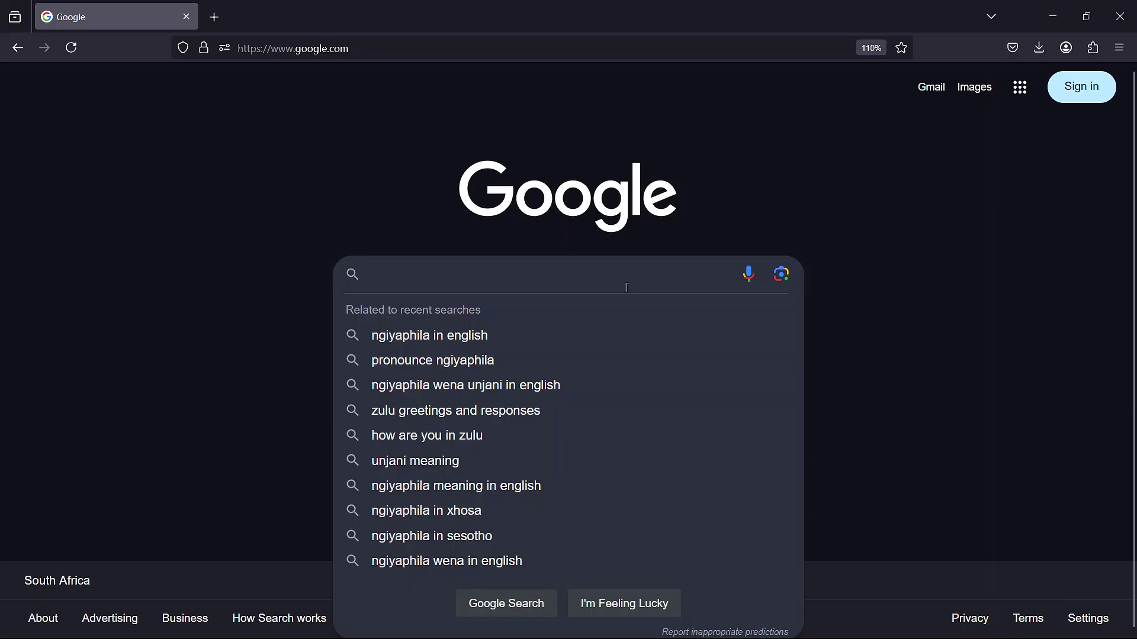
Step: Search Google for 'clonewebx wordpress' and open the Softlite.io ClonewebX result
text(clonewebx wordpress)
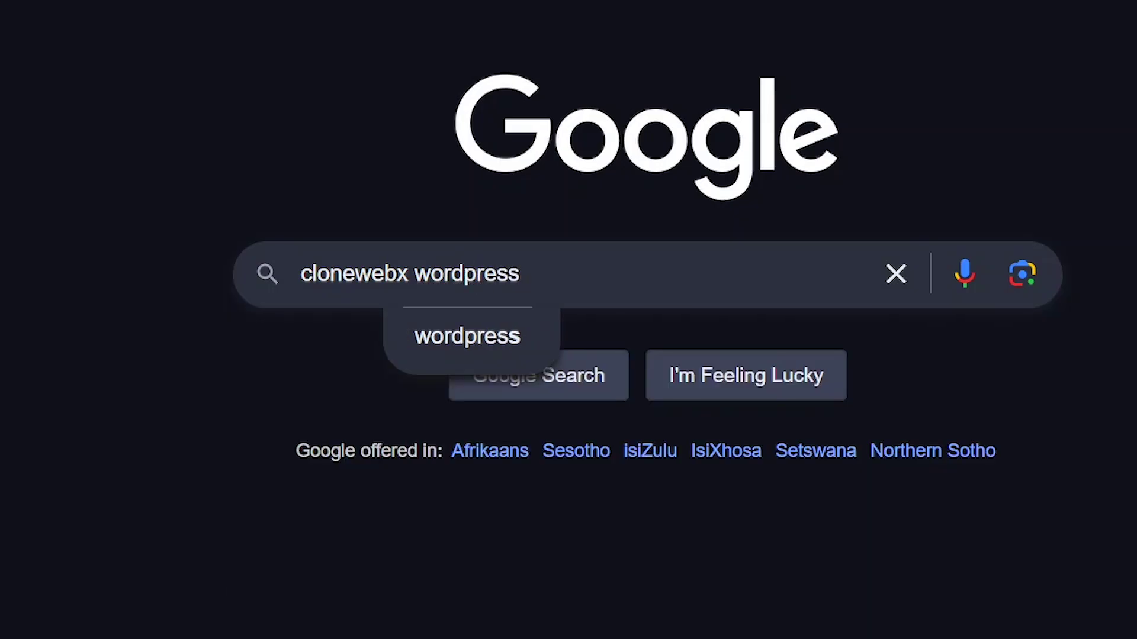
key(Return)
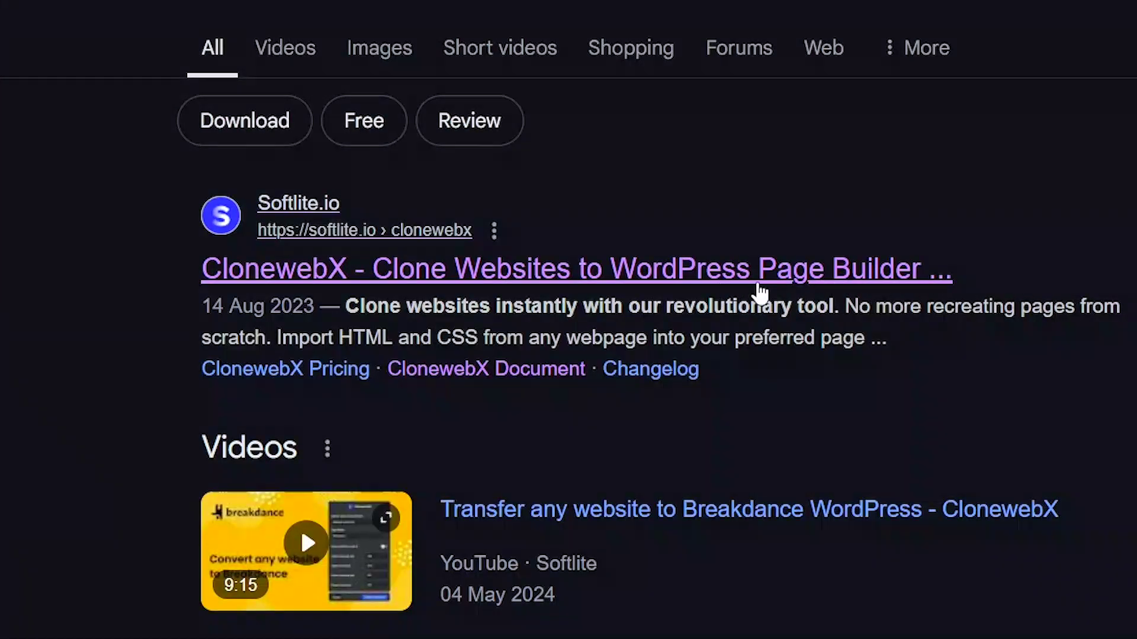
click(597, 290)
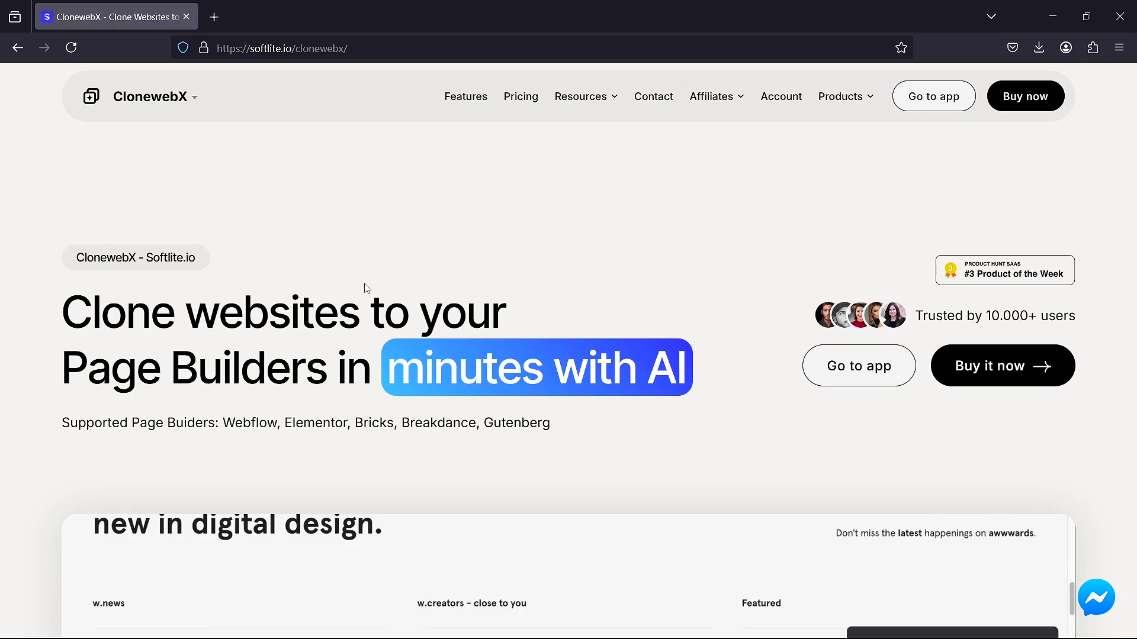
Step: Read the product page, highlighting 'Clone websites' and Gutenberg among supported page builders
drag(63, 311, 317, 305)
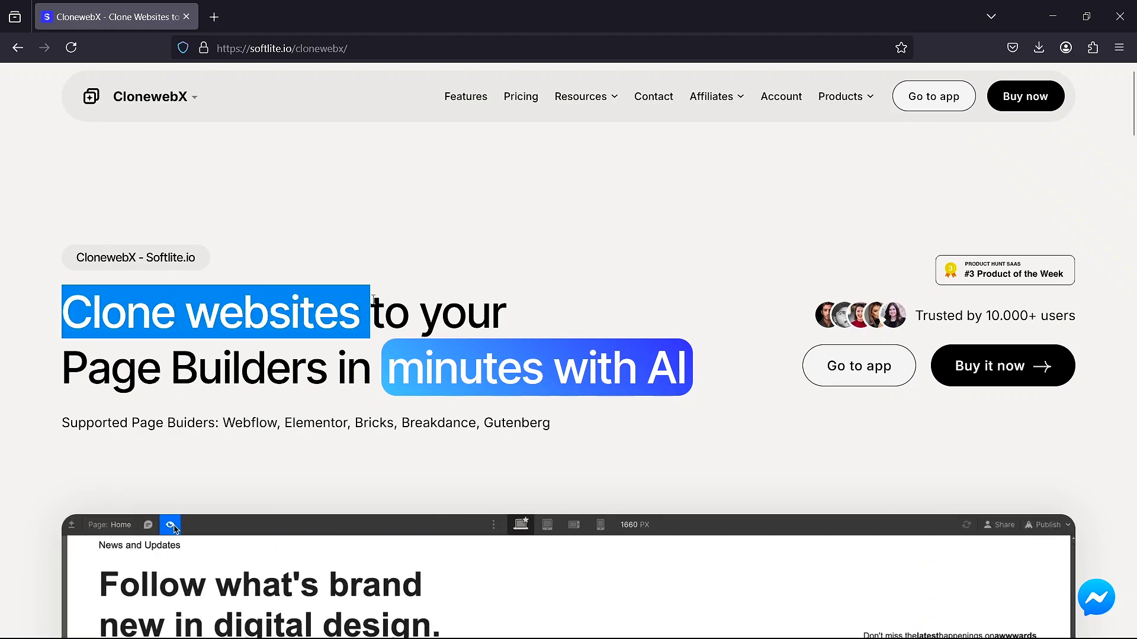
scroll(375, 314, down, 10)
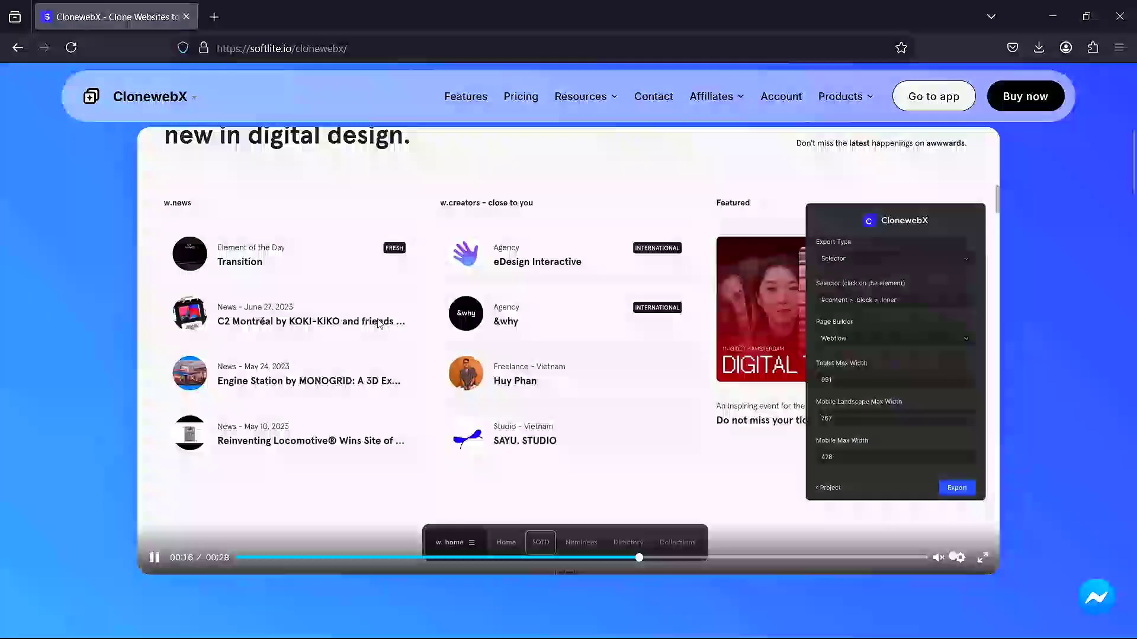
scroll(378, 325, down, 10)
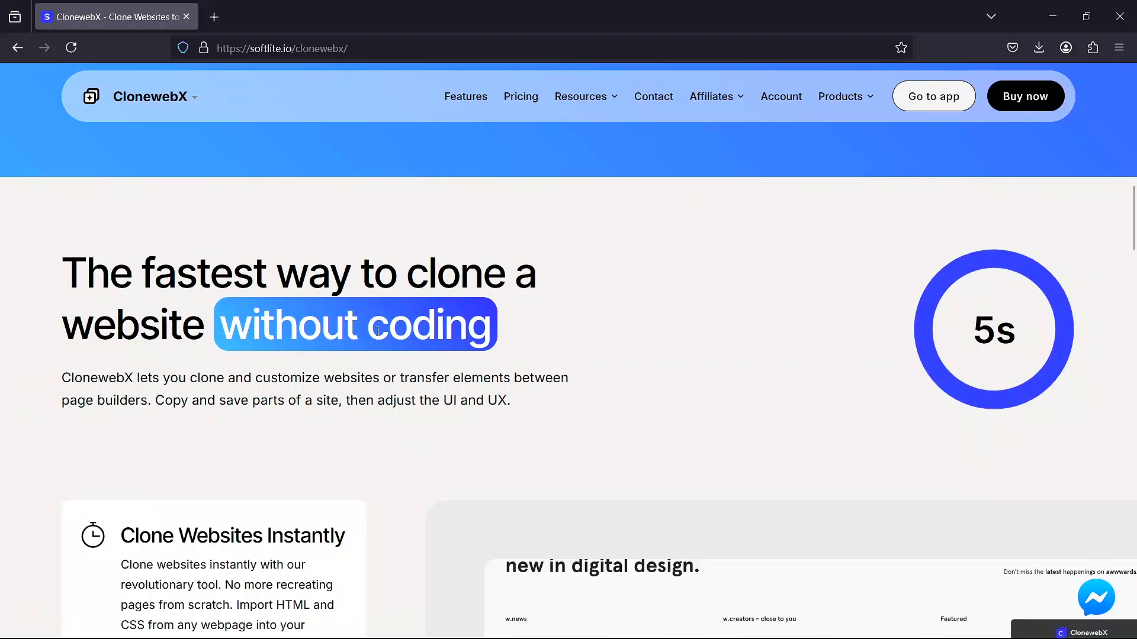
scroll(378, 336, down, 10)
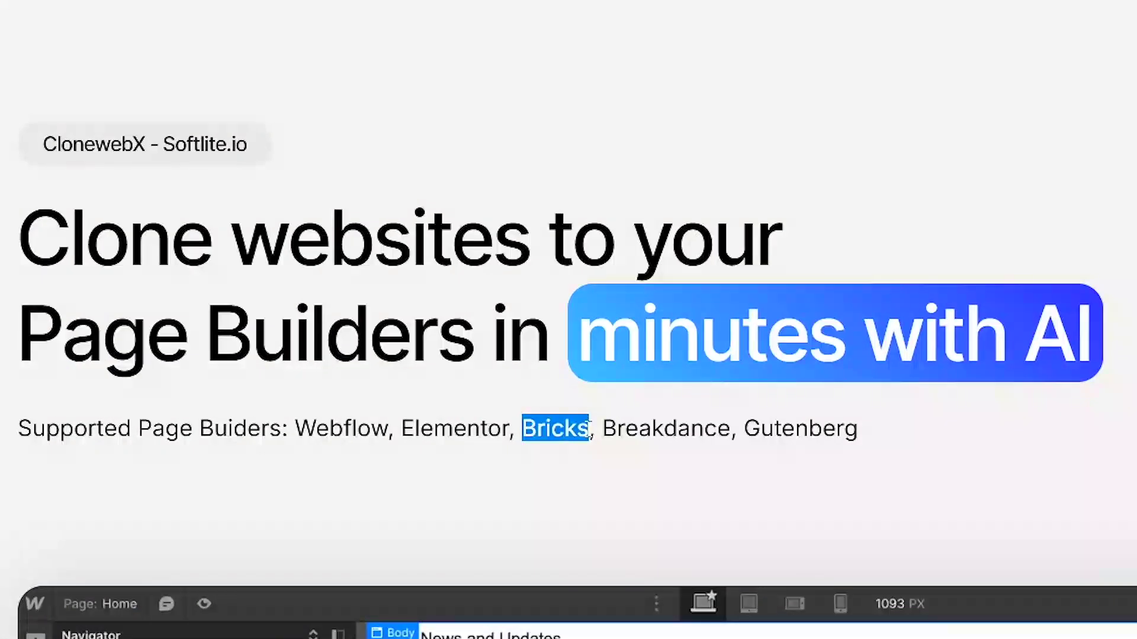
double_click(341, 428)
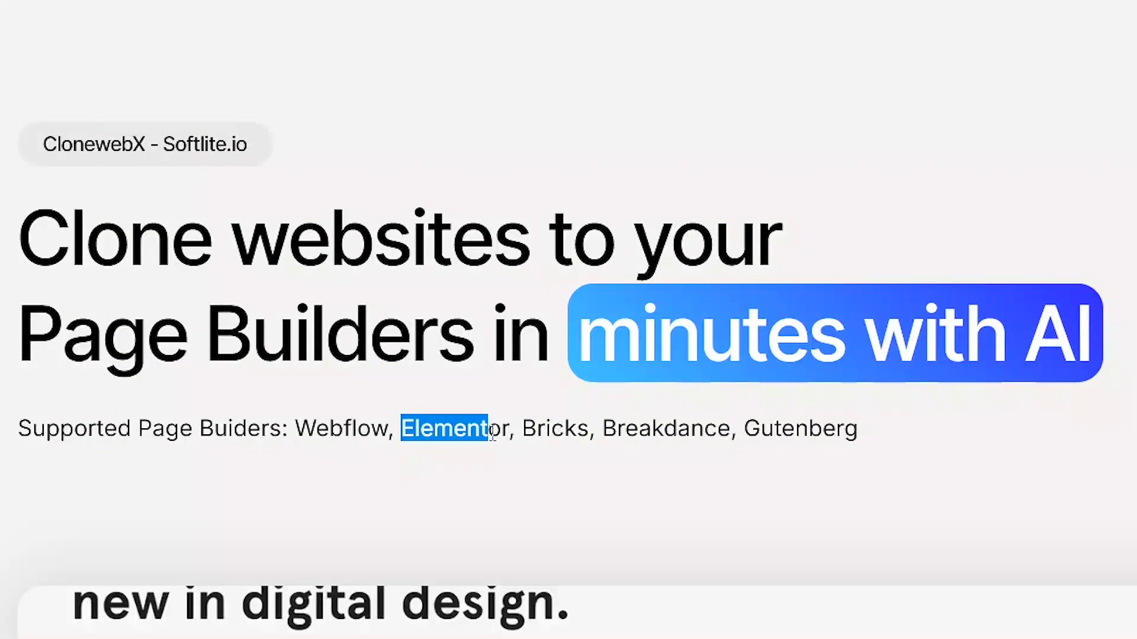
drag(296, 428, 395, 432)
drag(602, 428, 881, 430)
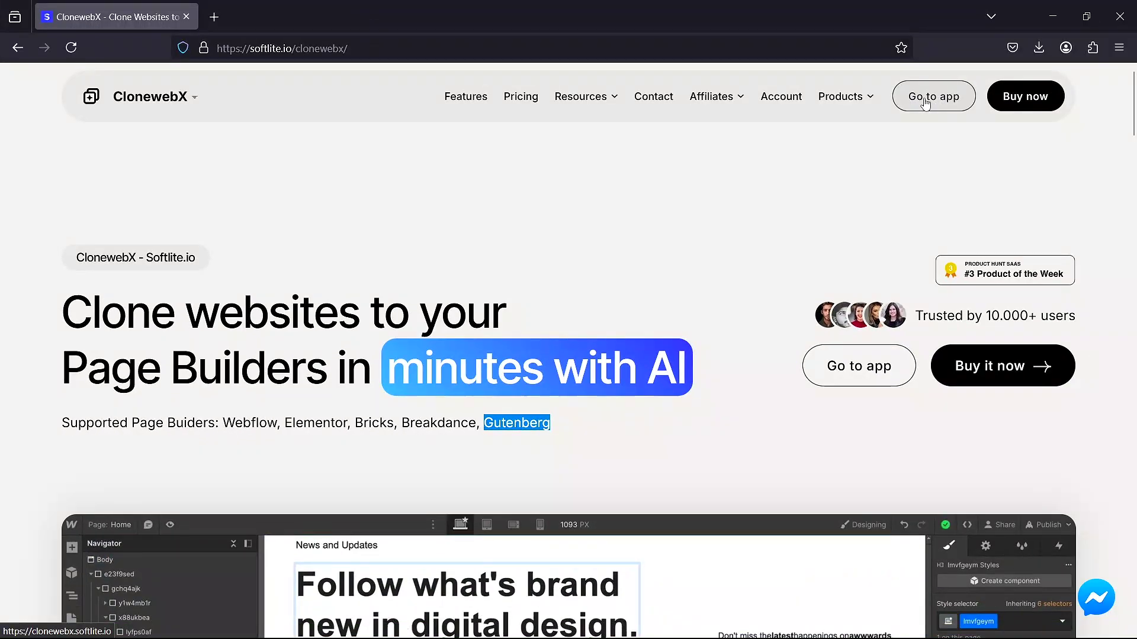
Step: Open the ClonewebX app in a new tab and register a new account
click(925, 102)
click(510, 463)
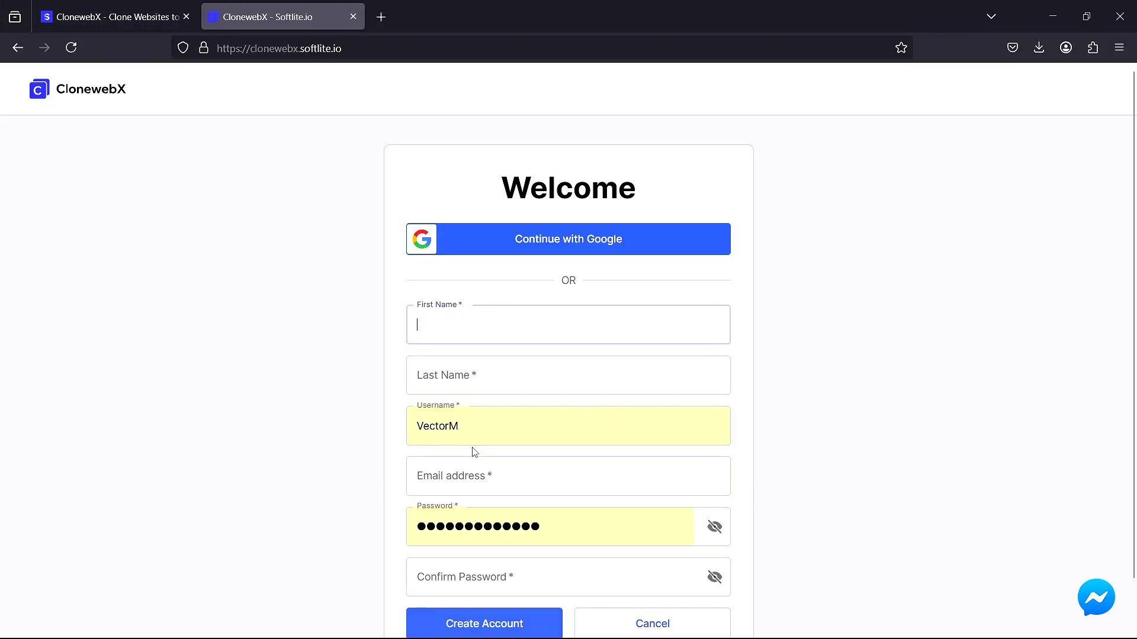
scroll(693, 387, down, 2)
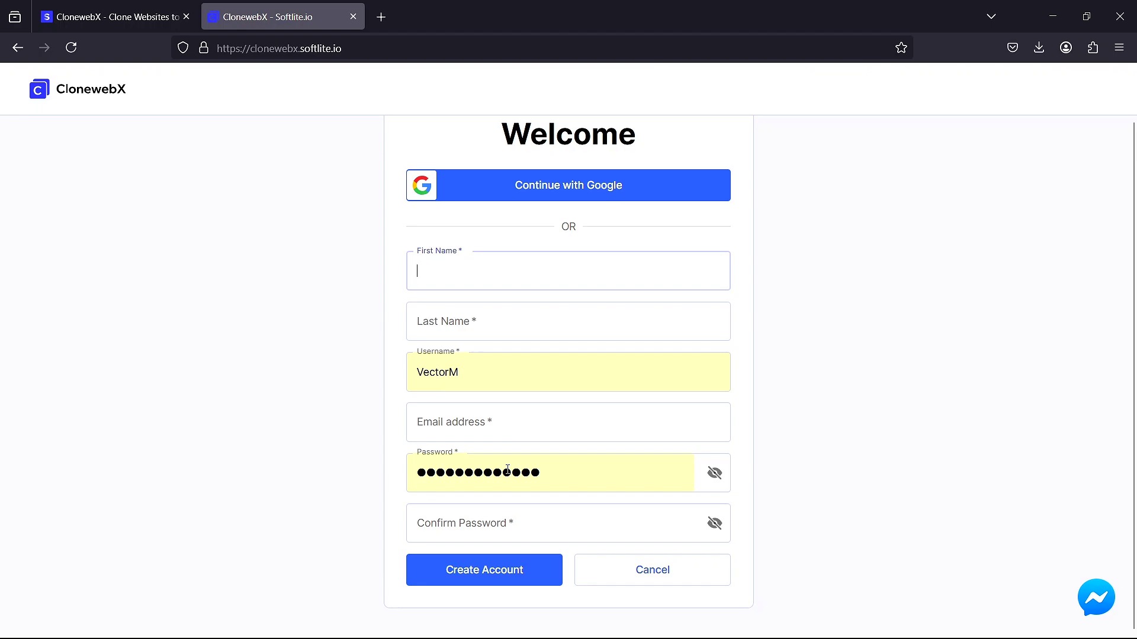
click(519, 582)
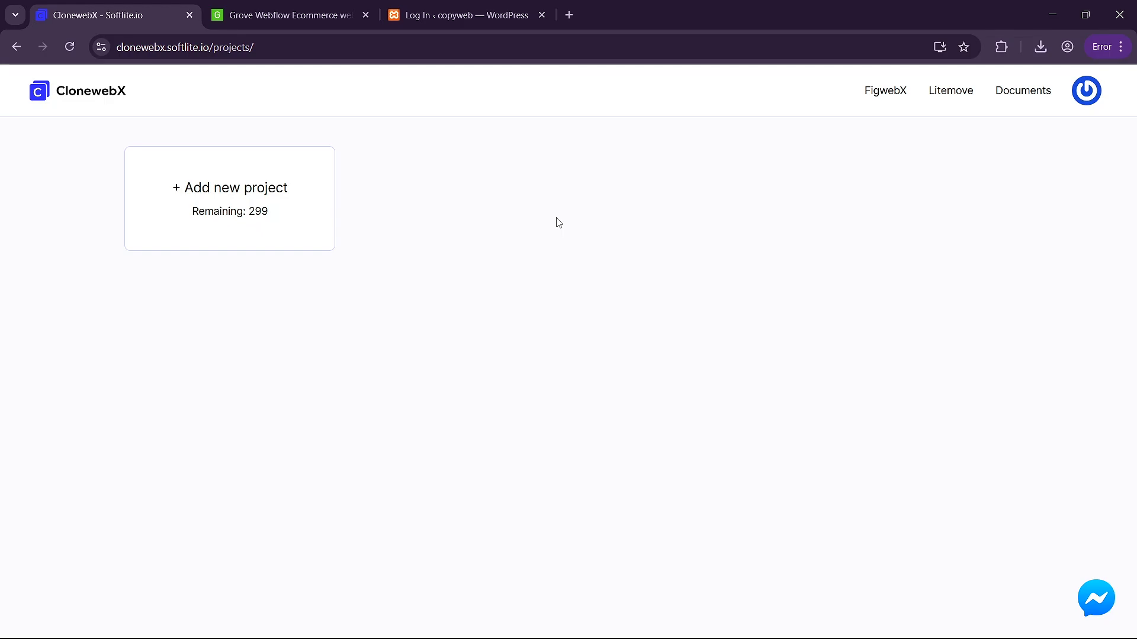
Step: Create project 'flourist' using the copied grove-template.webflow.io address as Source Domain
click(208, 196)
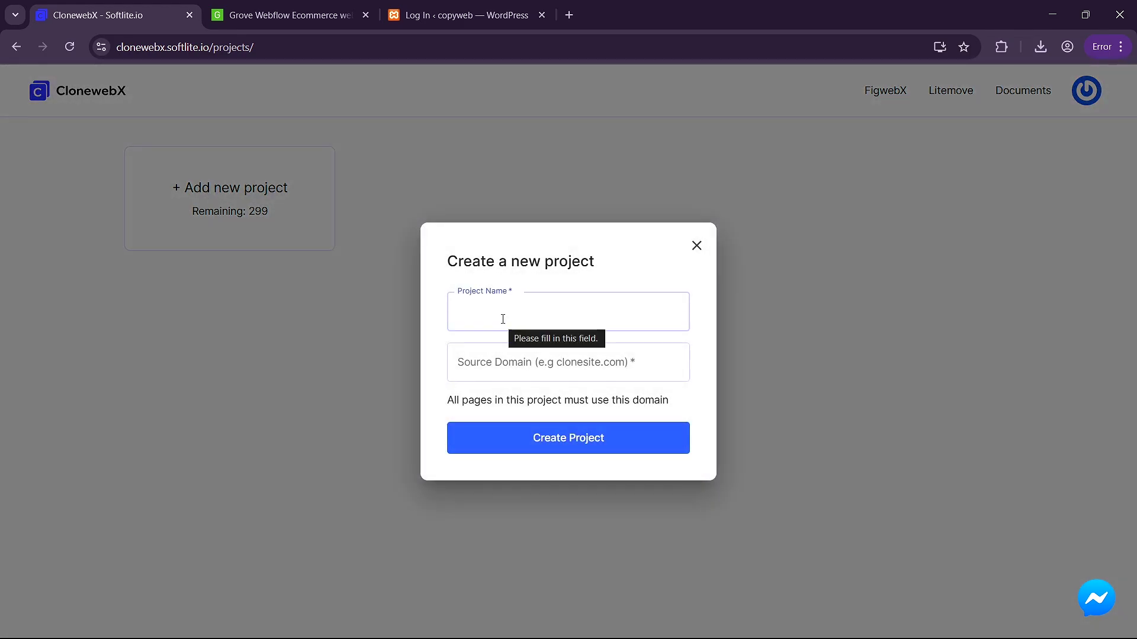
key(ctrl+Tab)
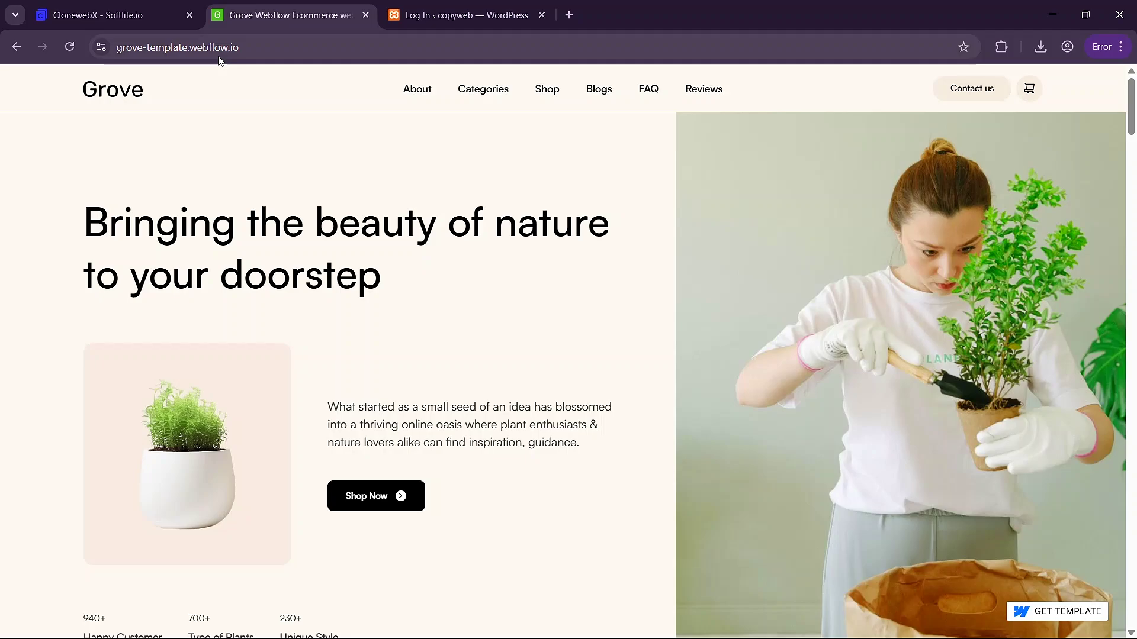
click(236, 52)
right_click(225, 51)
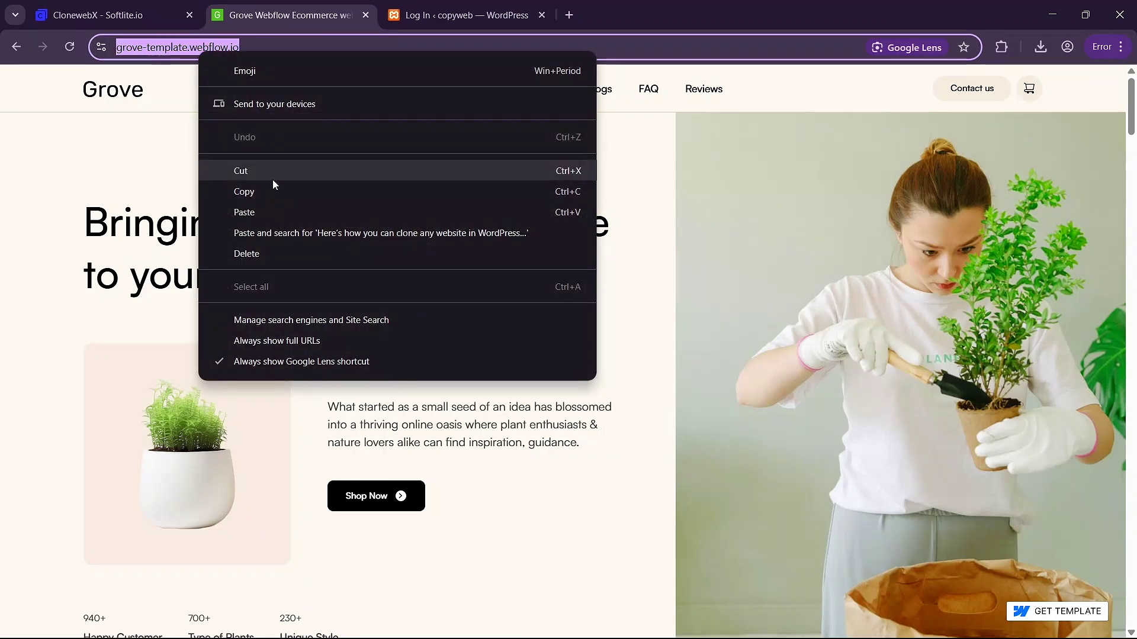
click(271, 188)
click(121, 14)
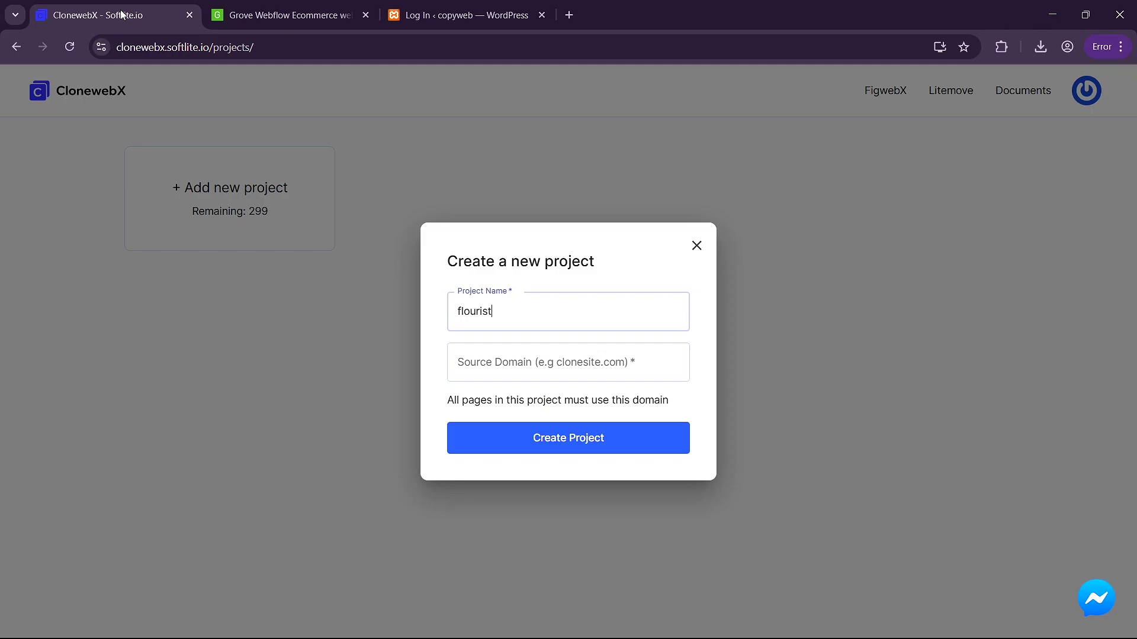
right_click(506, 369)
click(533, 190)
click(547, 438)
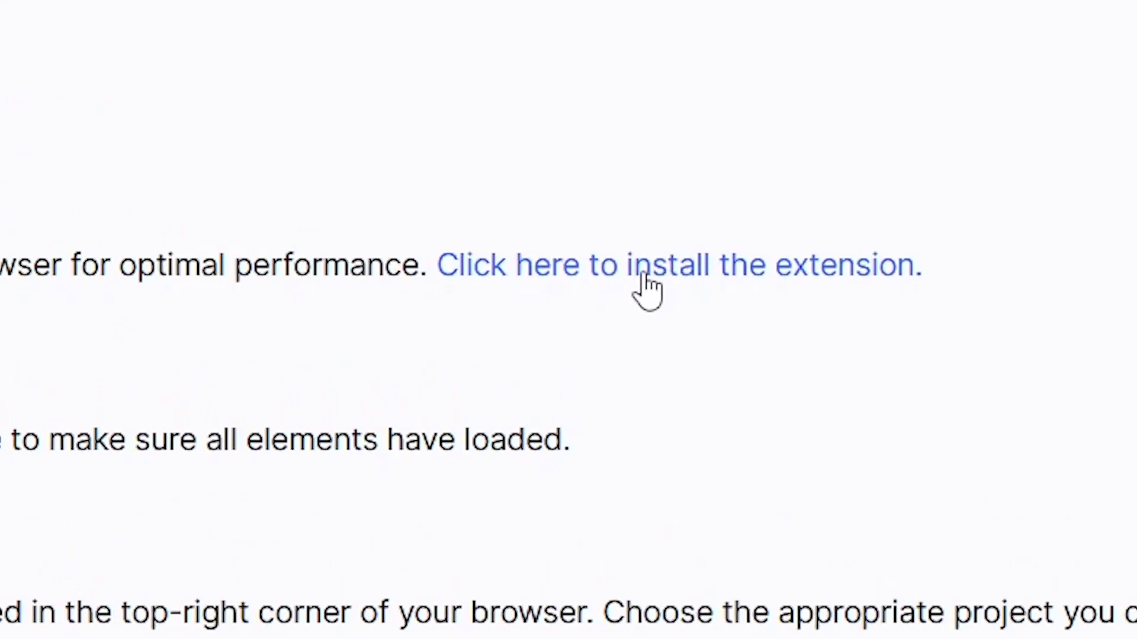
Step: Visit the extension's web store page, close it, and scroll the Grove page to its footer
click(647, 284)
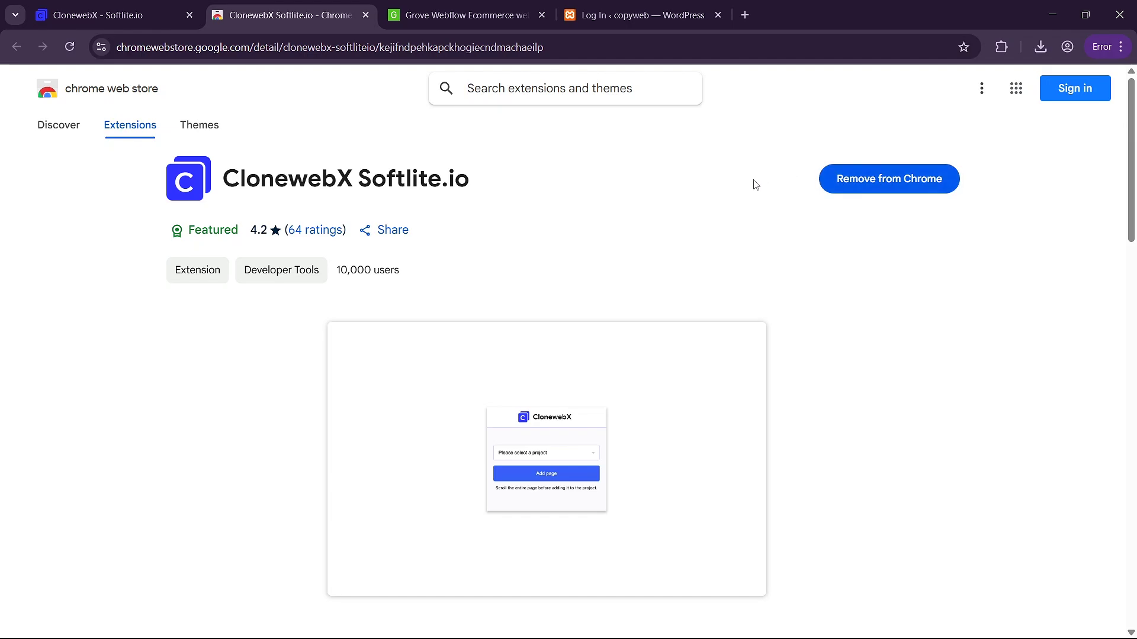
click(366, 15)
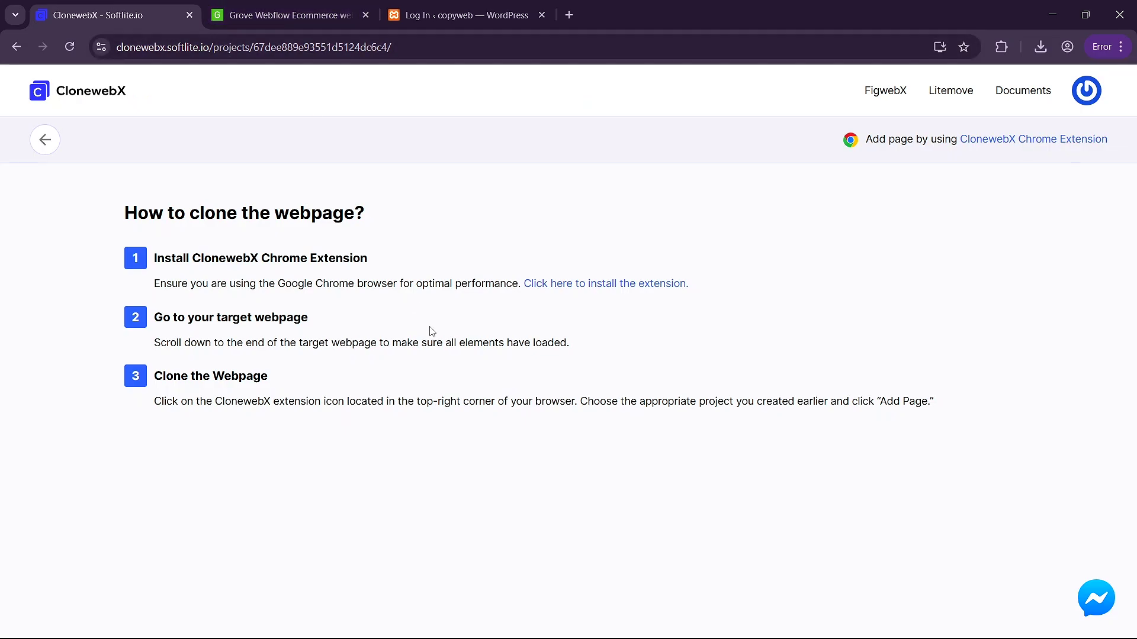
click(260, 27)
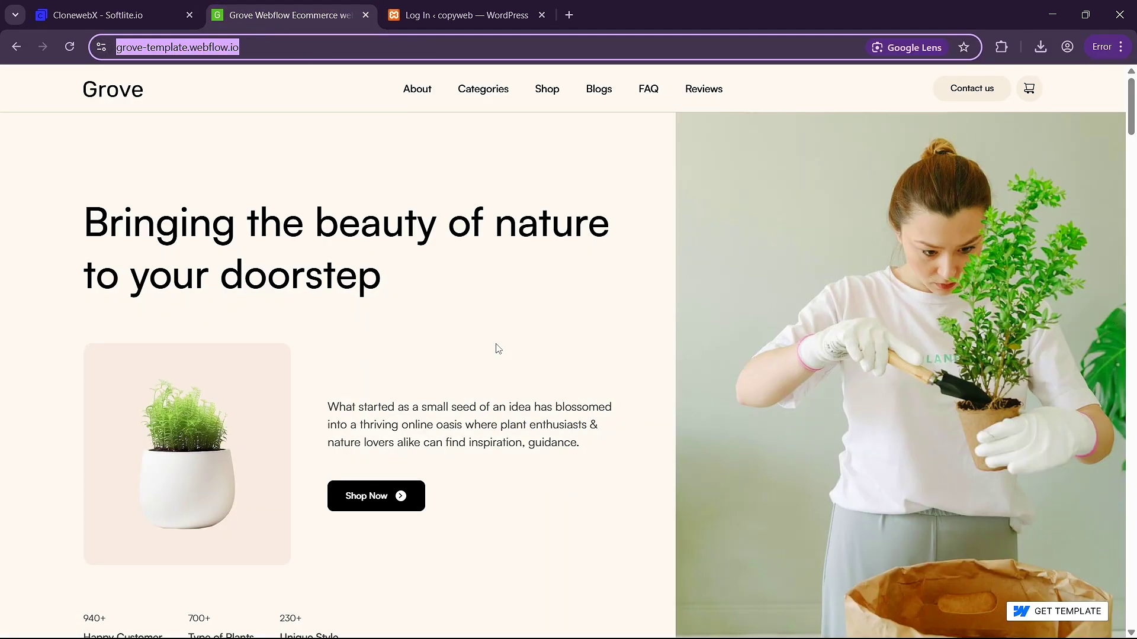
scroll(498, 349, down, 20)
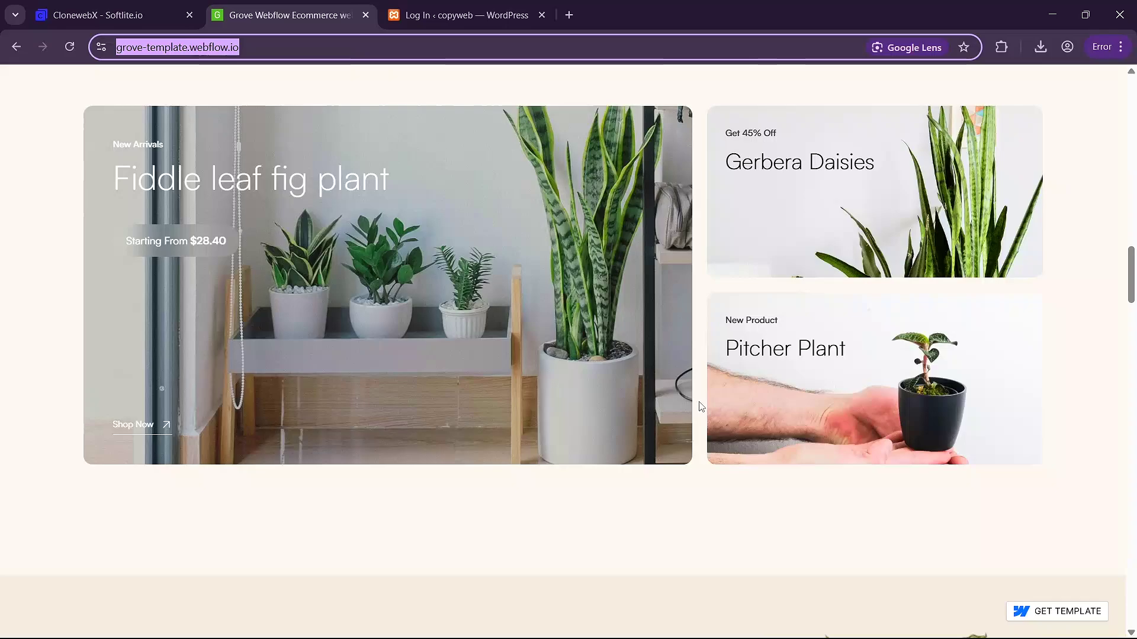
scroll(700, 407, down, 8)
drag(1132, 323, 1128, 79)
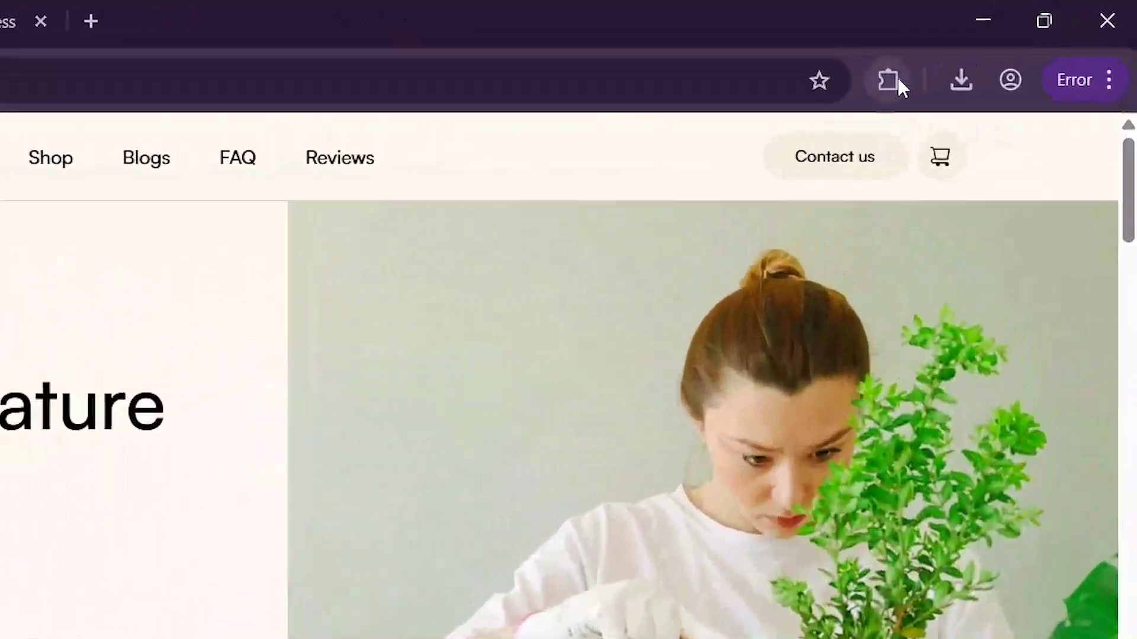
Step: Launch the ClonewebX extension and add the Grove page to the flourist project
click(1004, 47)
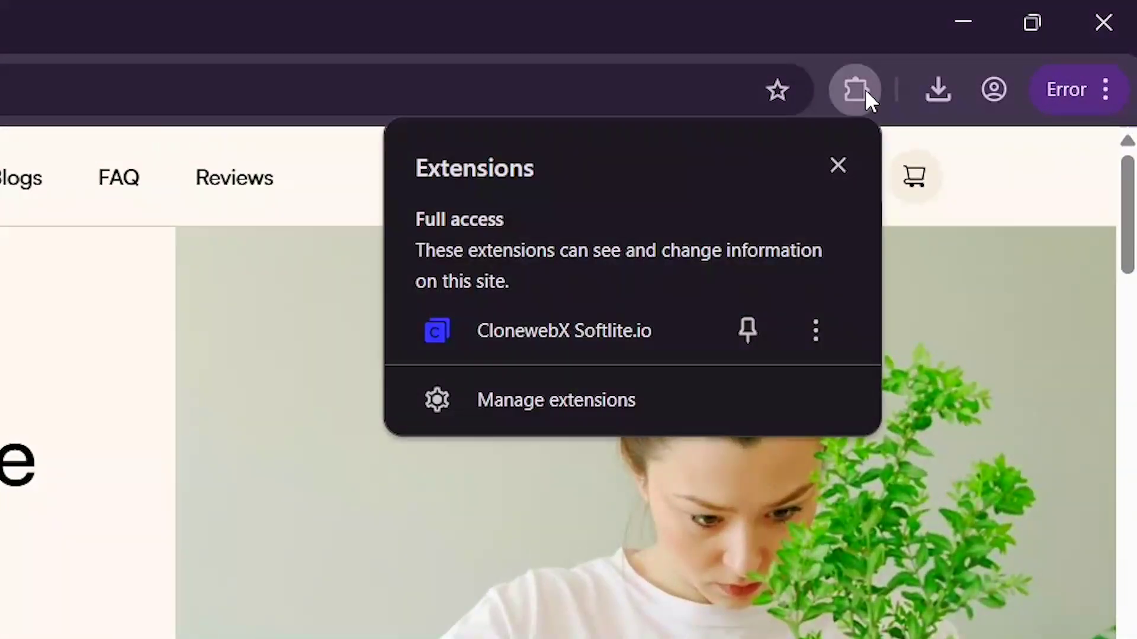
click(530, 335)
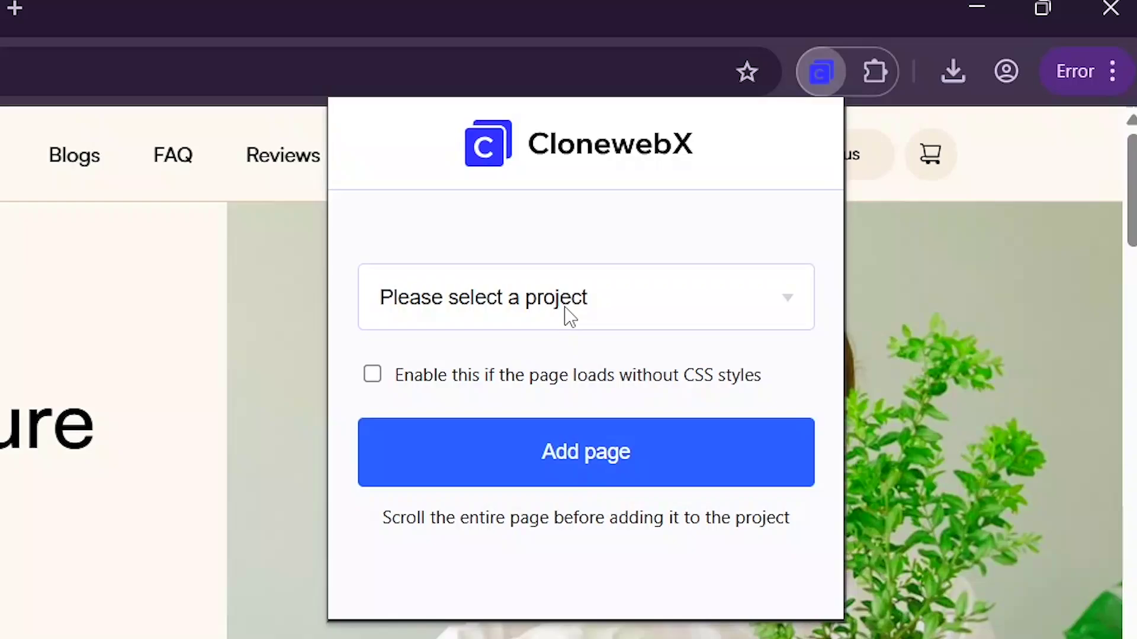
click(505, 321)
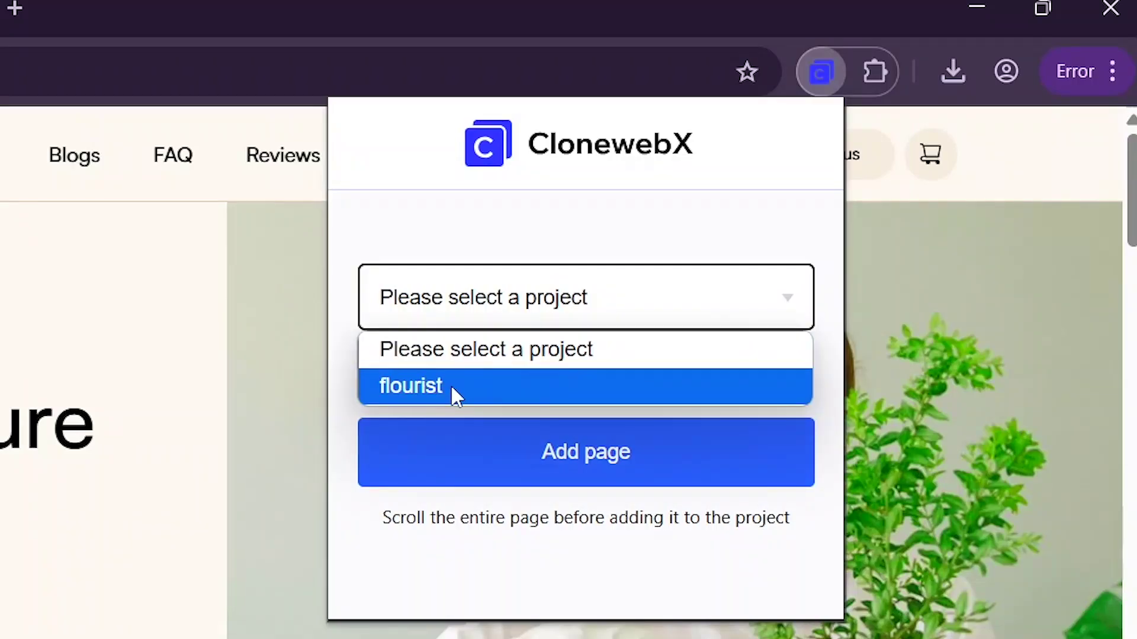
click(456, 386)
click(557, 448)
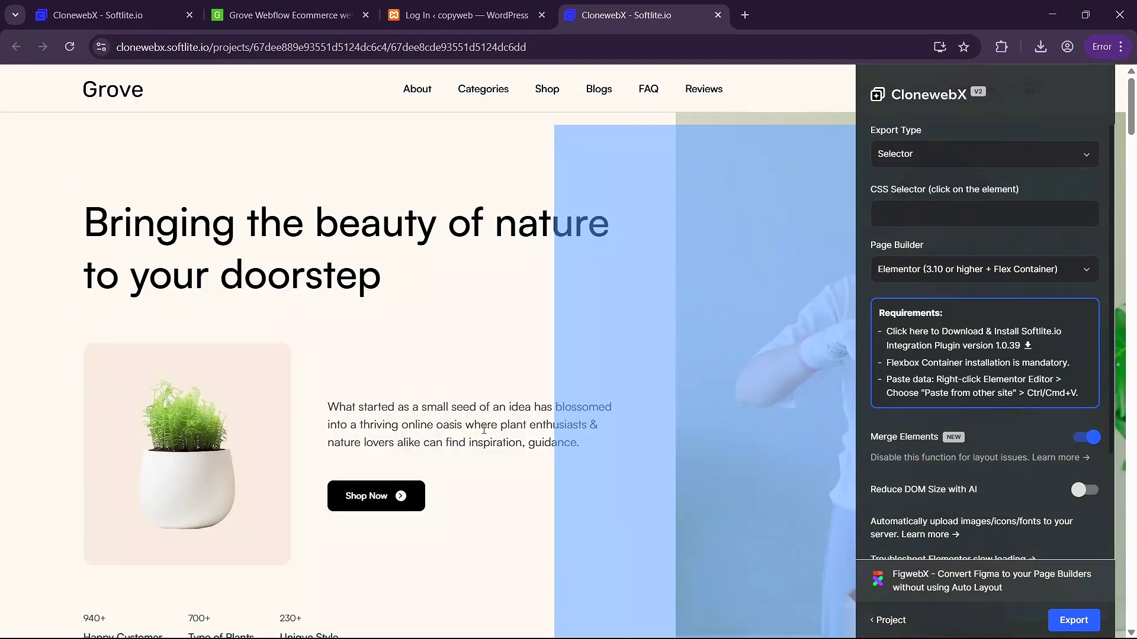
Step: Scroll through the export settings showing Selector type and Elementor 3.10 Flex Container
scroll(484, 429, down, 3)
scroll(495, 377, up, 3)
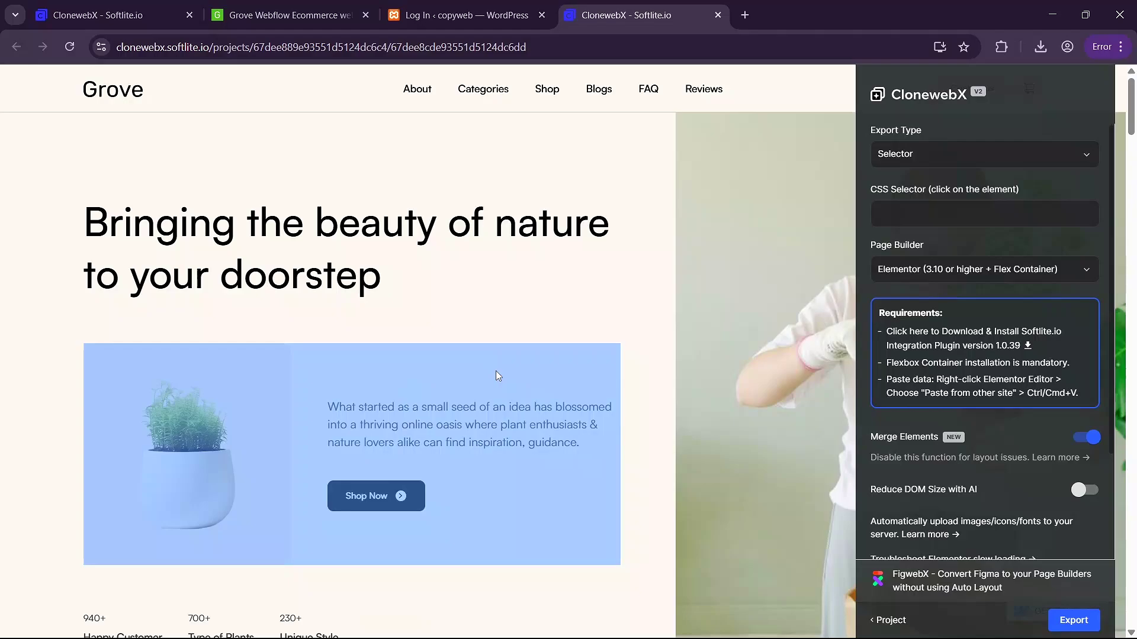
scroll(496, 376, down, 10)
scroll(519, 270, up, 1)
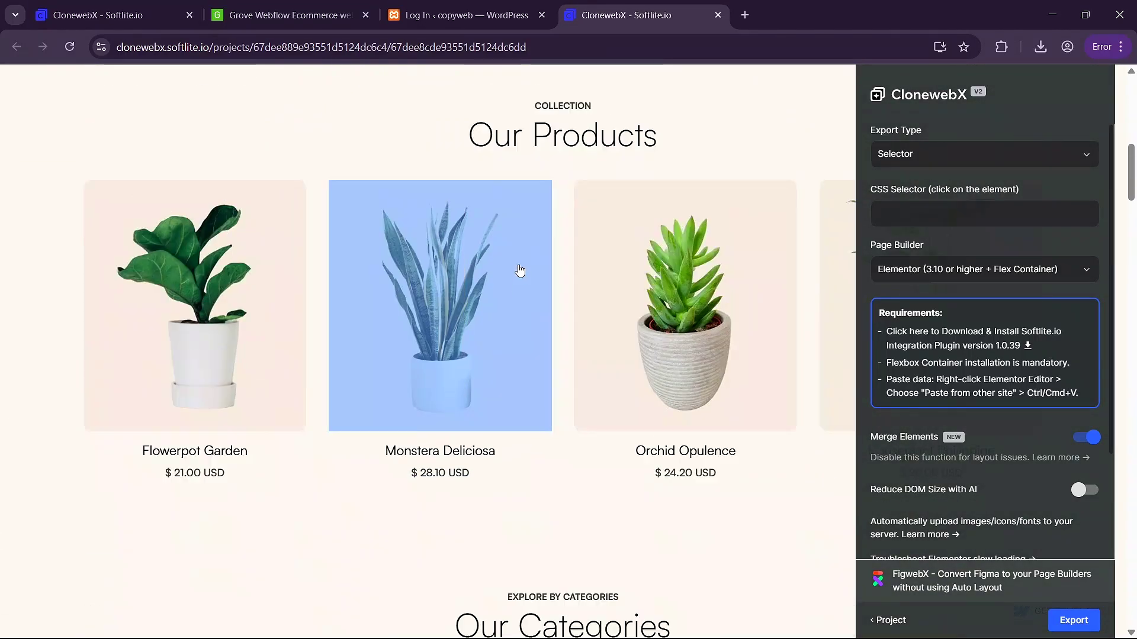
scroll(519, 271, up, 10)
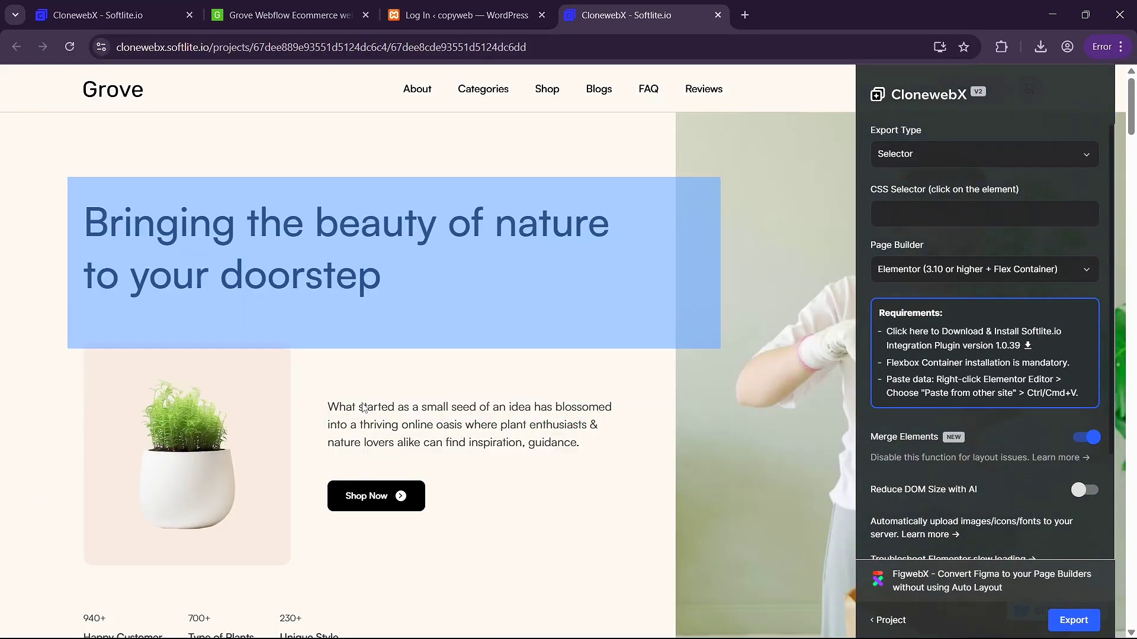
scroll(364, 409, down, 10)
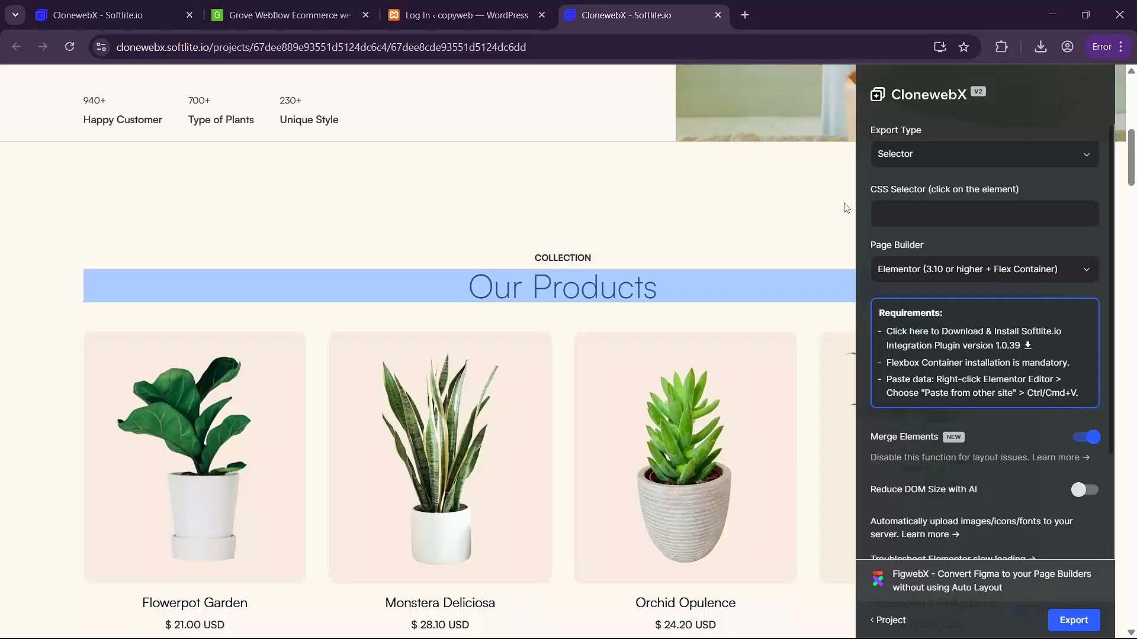
scroll(439, 459, down, 10)
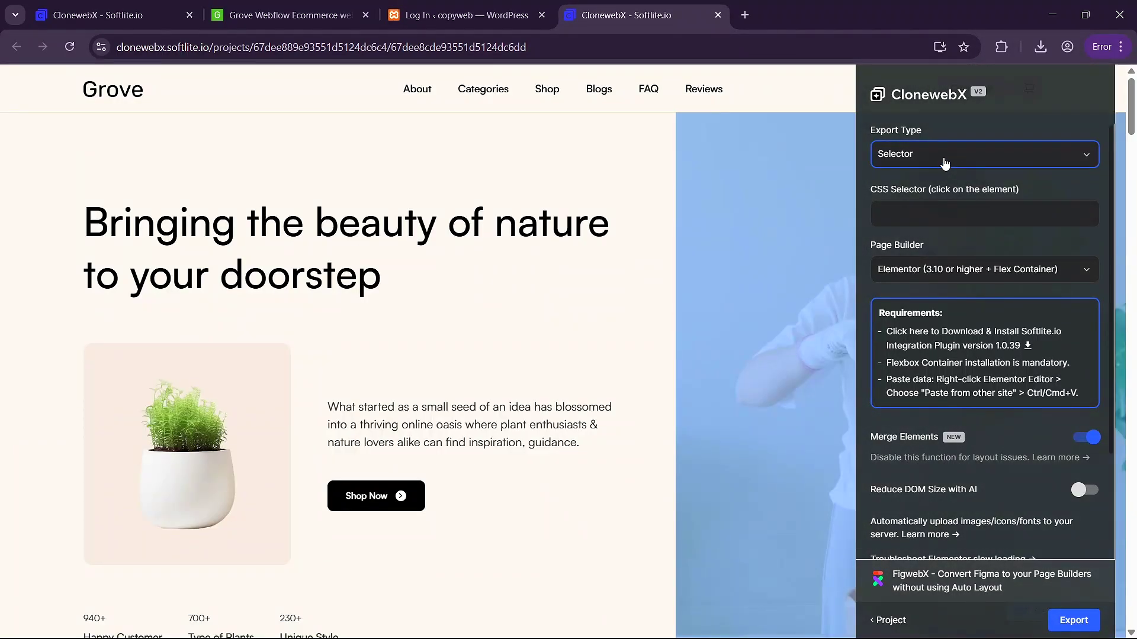
Step: Change Export Type from Selector to Entire Page, keeping Elementor (3.10 or higher + Flex Container)
click(944, 163)
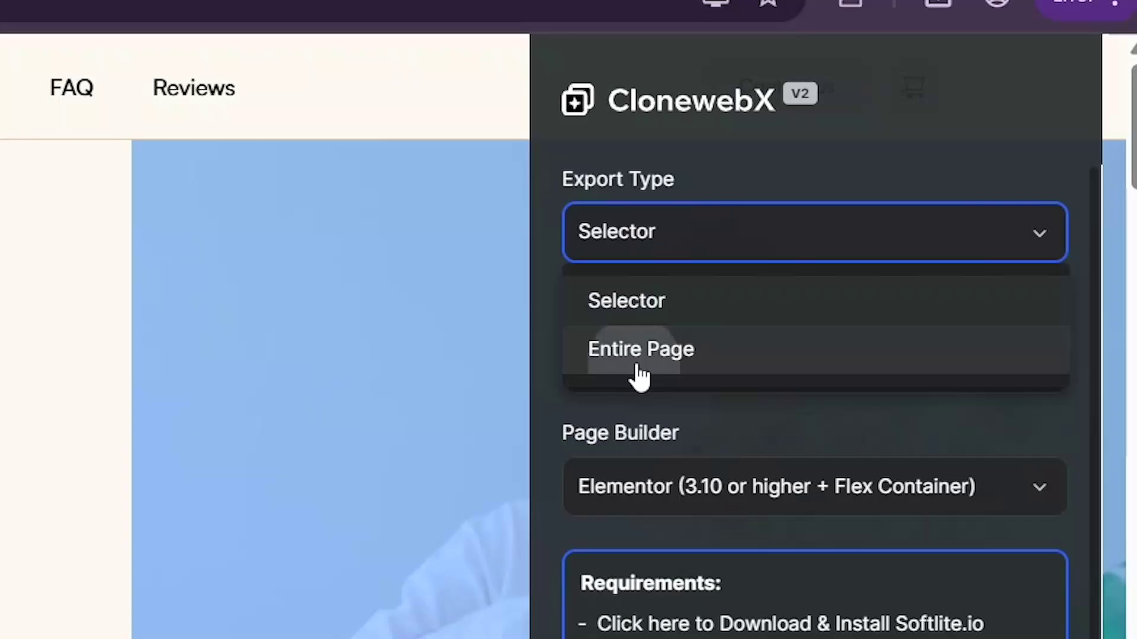
click(635, 372)
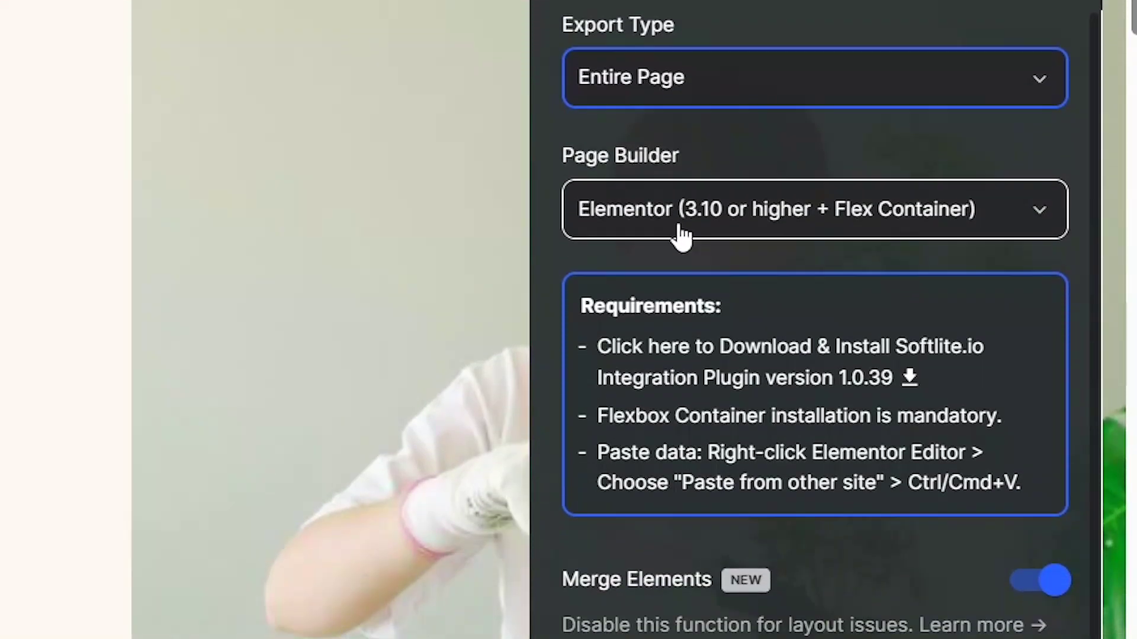
click(674, 292)
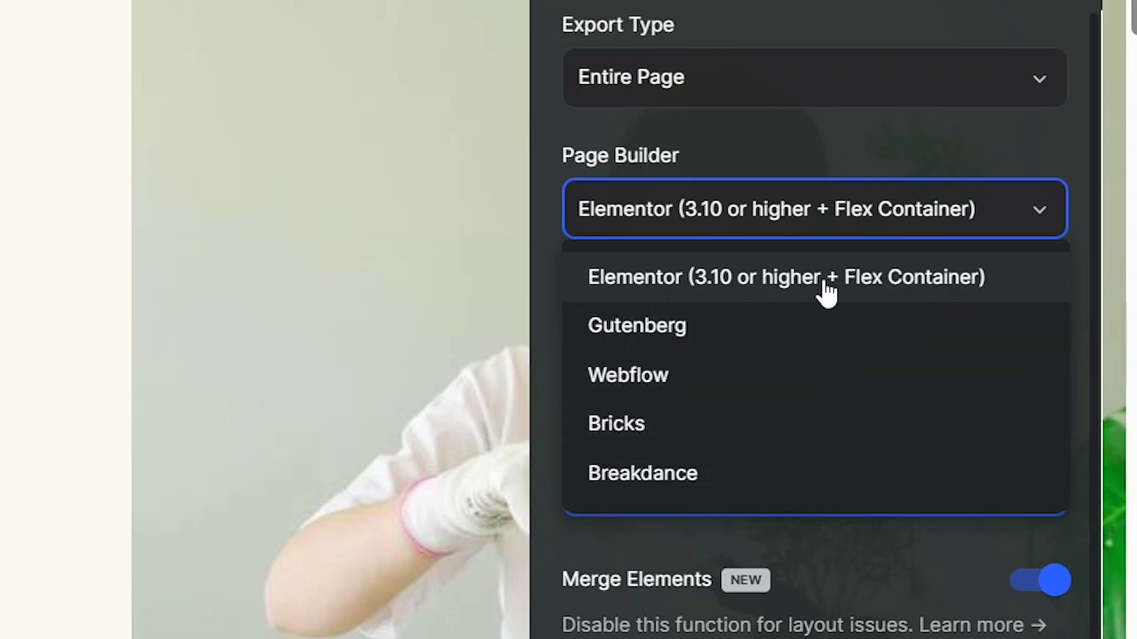
click(723, 293)
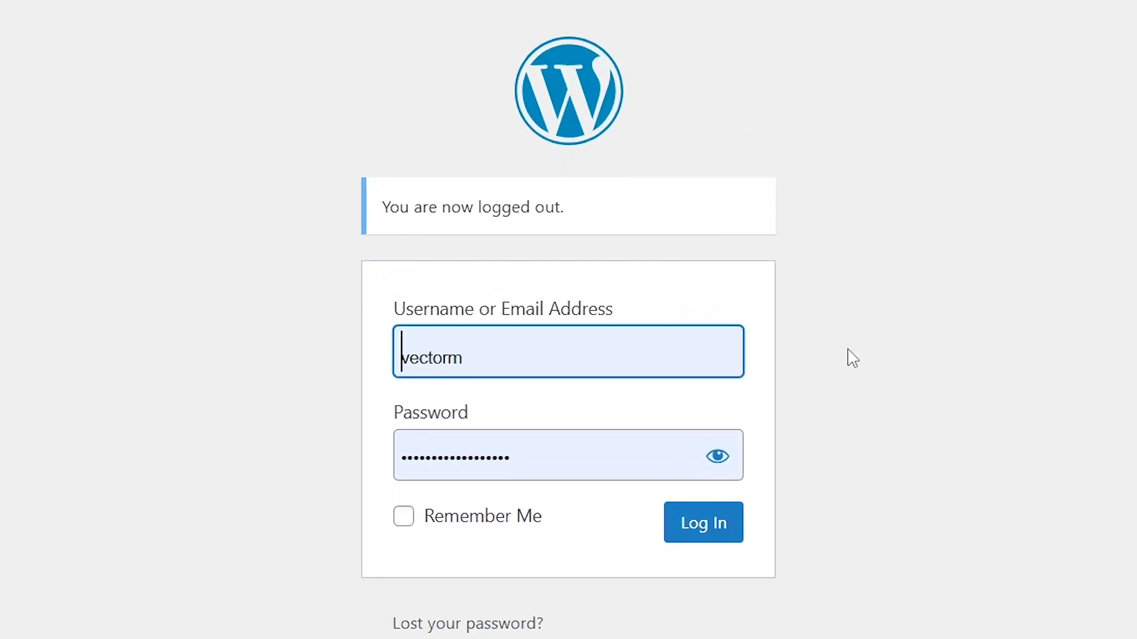
Step: Log in to the copyweb WordPress site and upload softlite-io-integration.zip as a new plugin
click(408, 519)
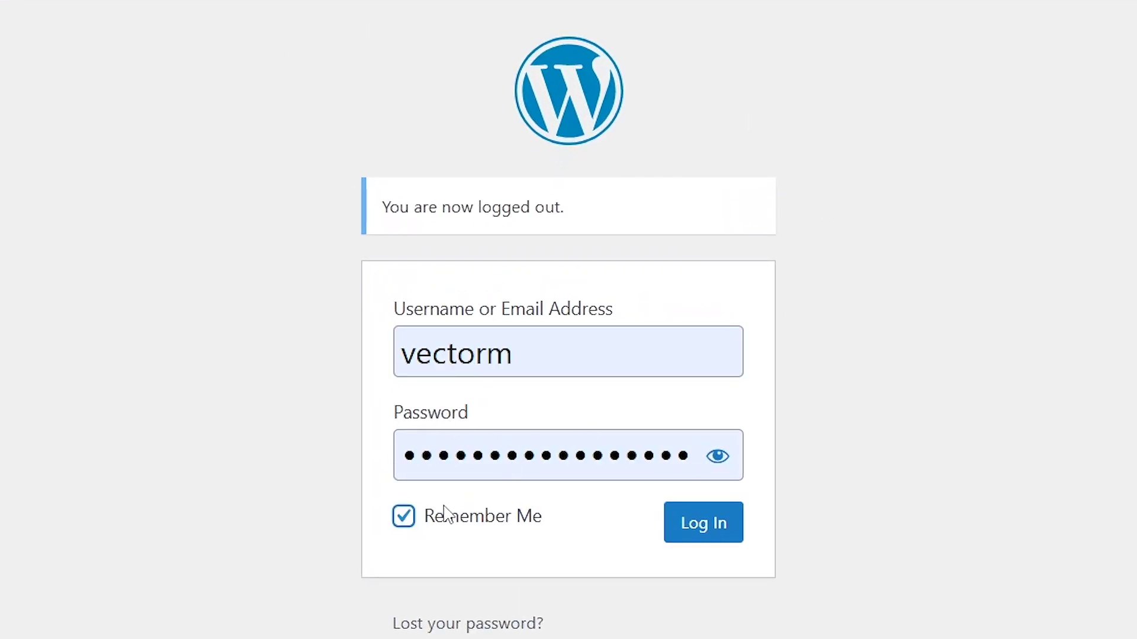
click(693, 529)
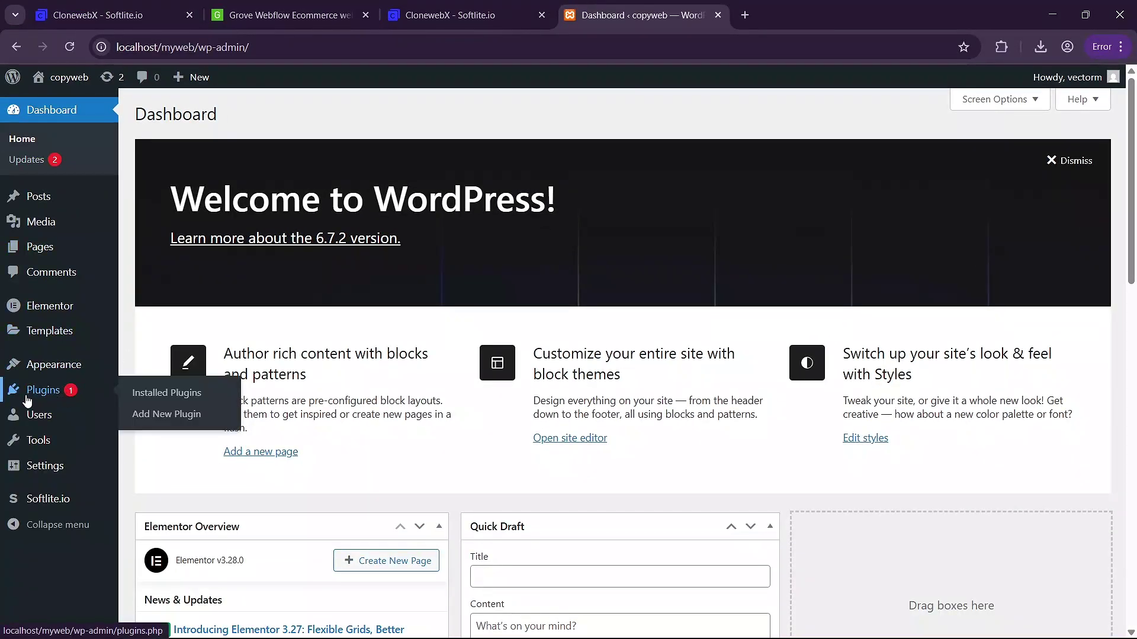
click(48, 392)
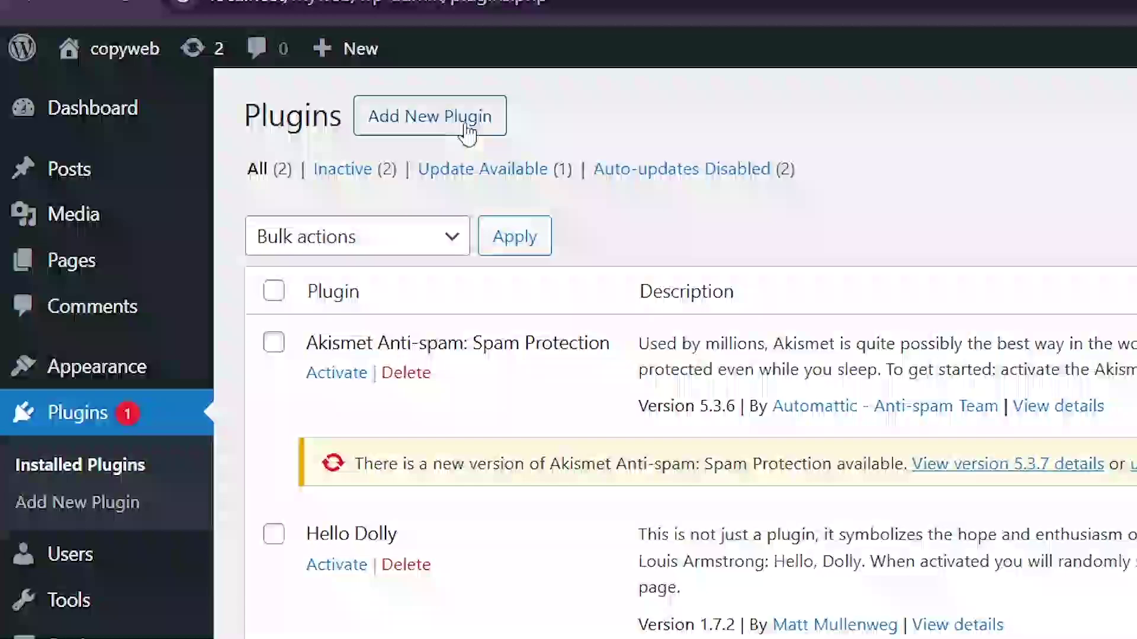
click(467, 133)
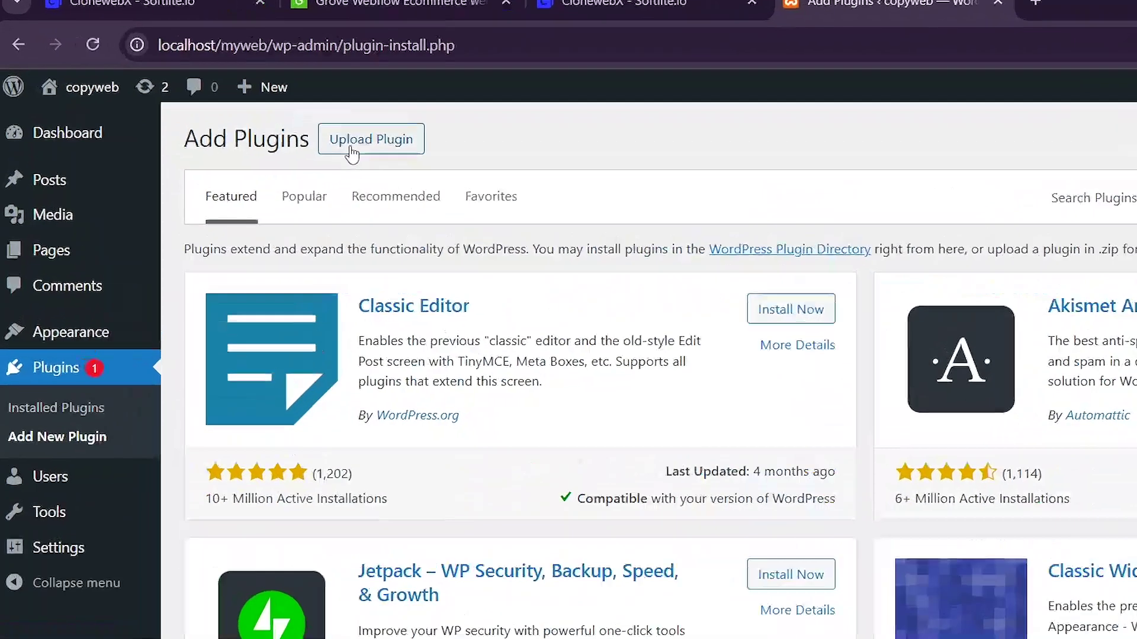
click(252, 122)
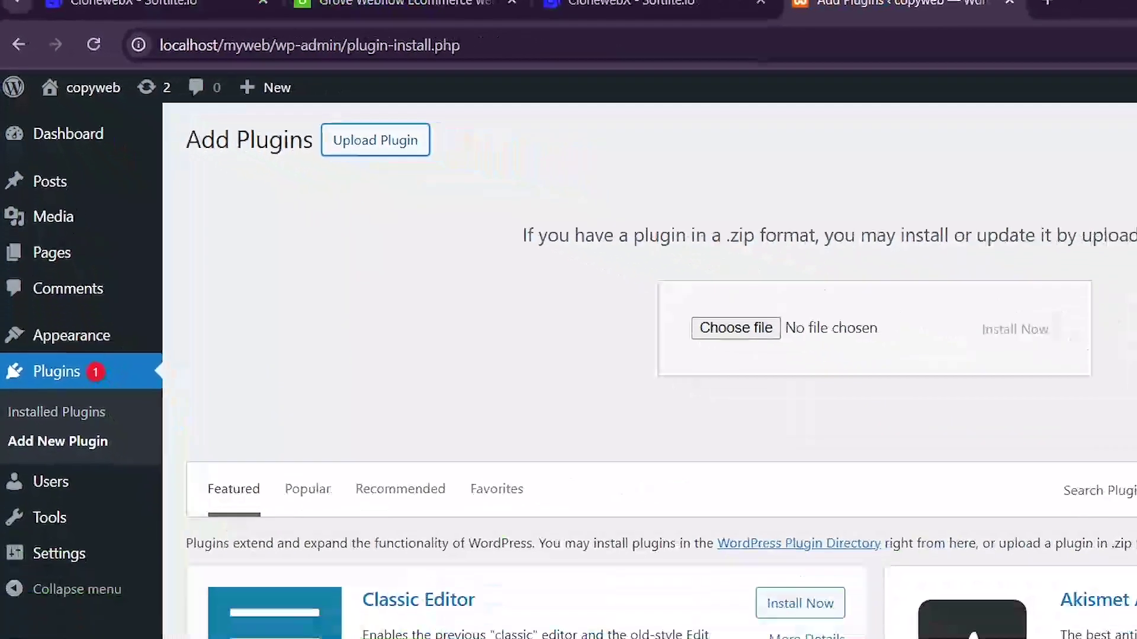
click(1040, 47)
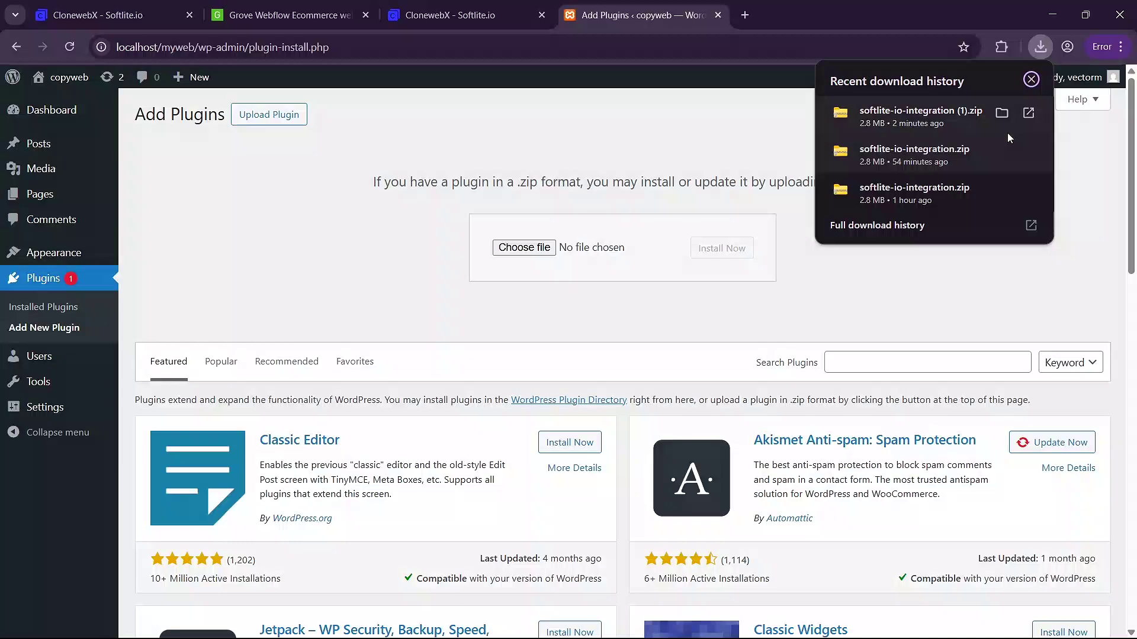
drag(912, 155, 521, 243)
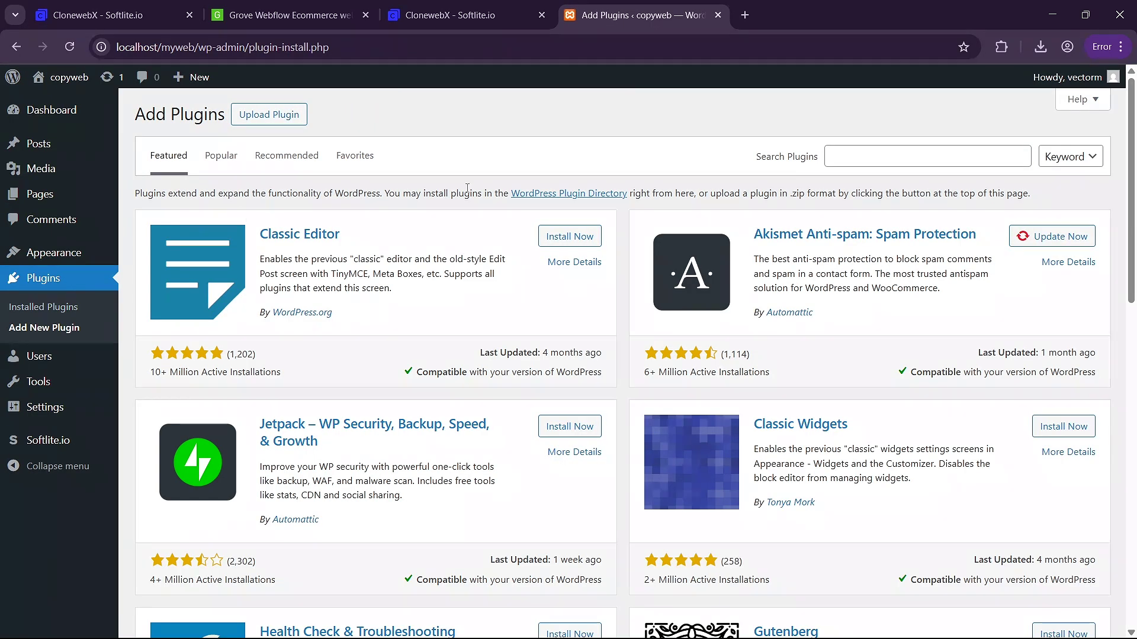
Step: Search plugins for 'elementor', then install and activate Elementor Website Builder
click(906, 163)
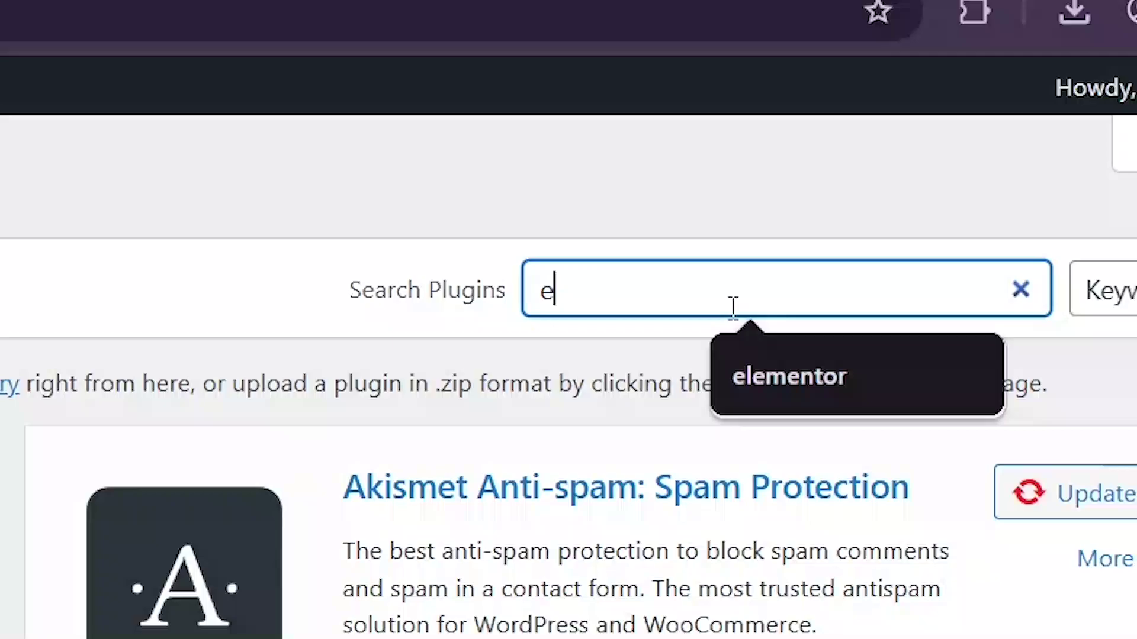
text(elementor)
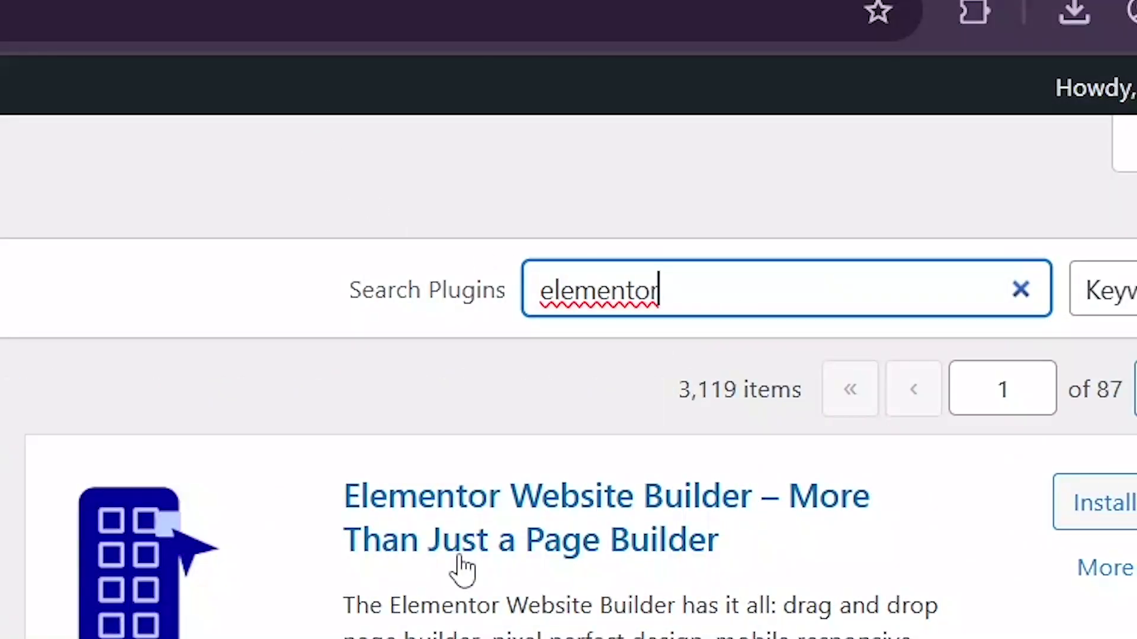
click(938, 290)
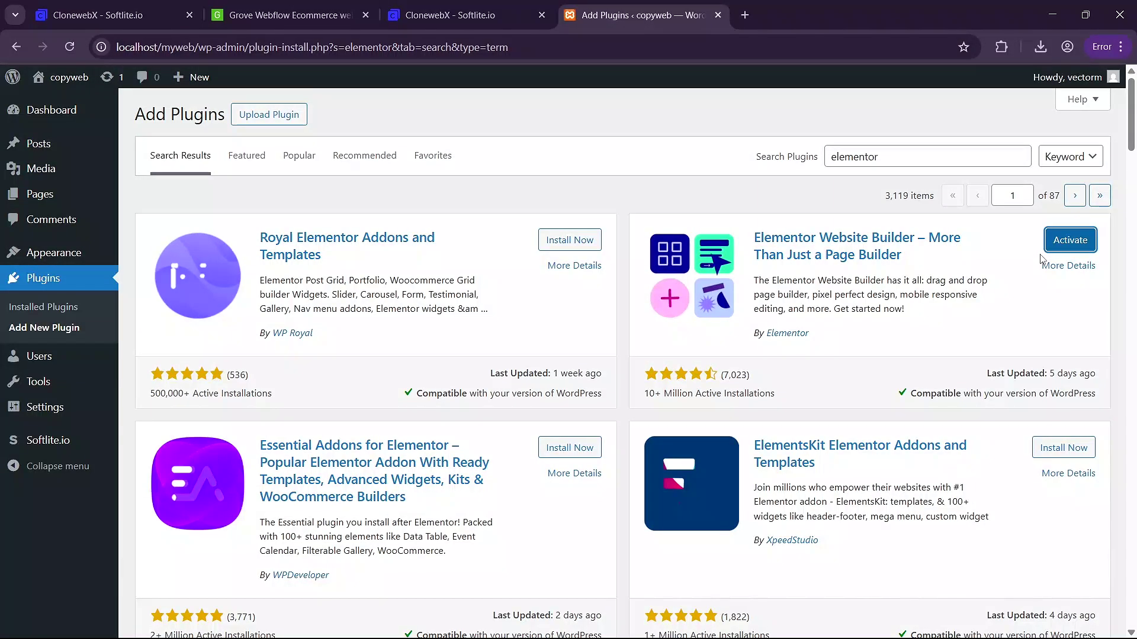
click(1071, 243)
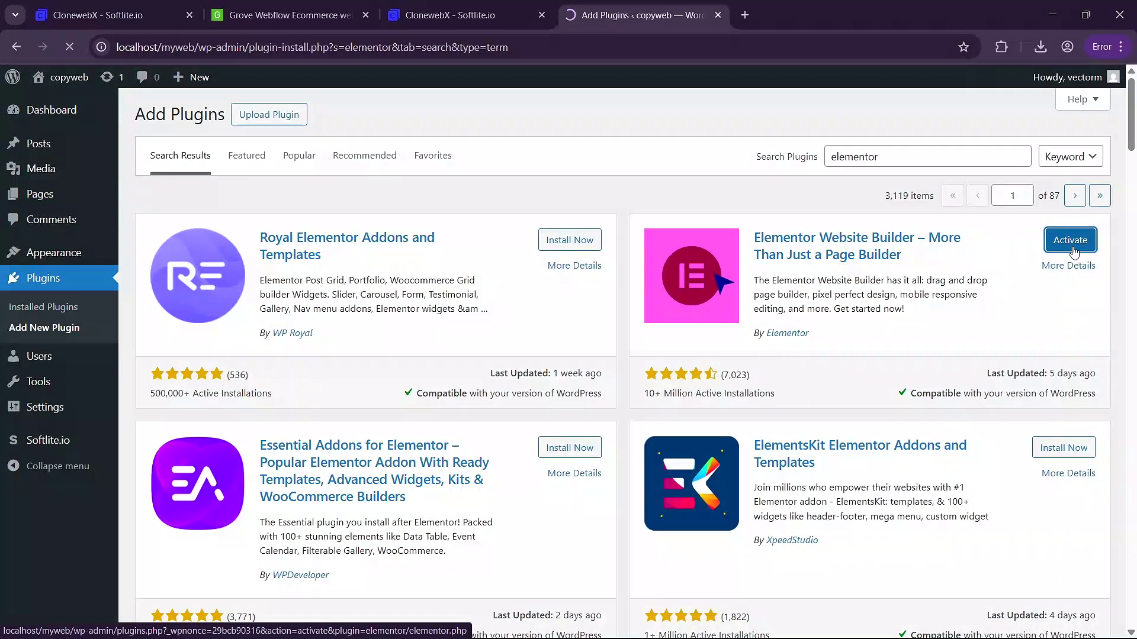
scroll(366, 481, down, 3)
scroll(366, 482, up, 2)
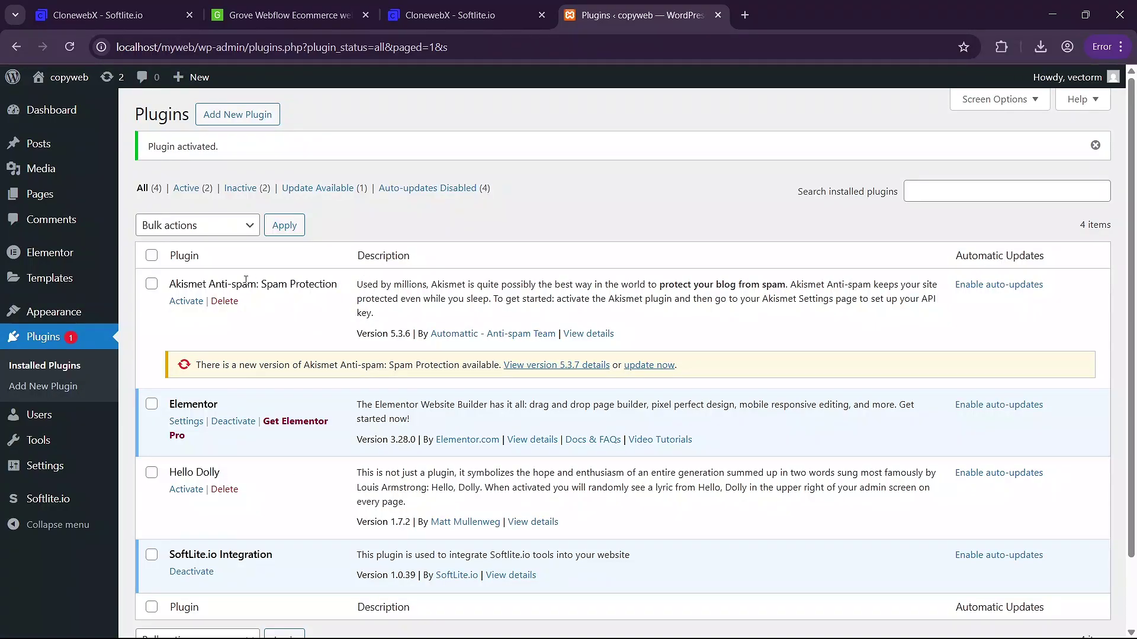
Step: Create a new blank WordPress page and open it in the Elementor editor
click(41, 193)
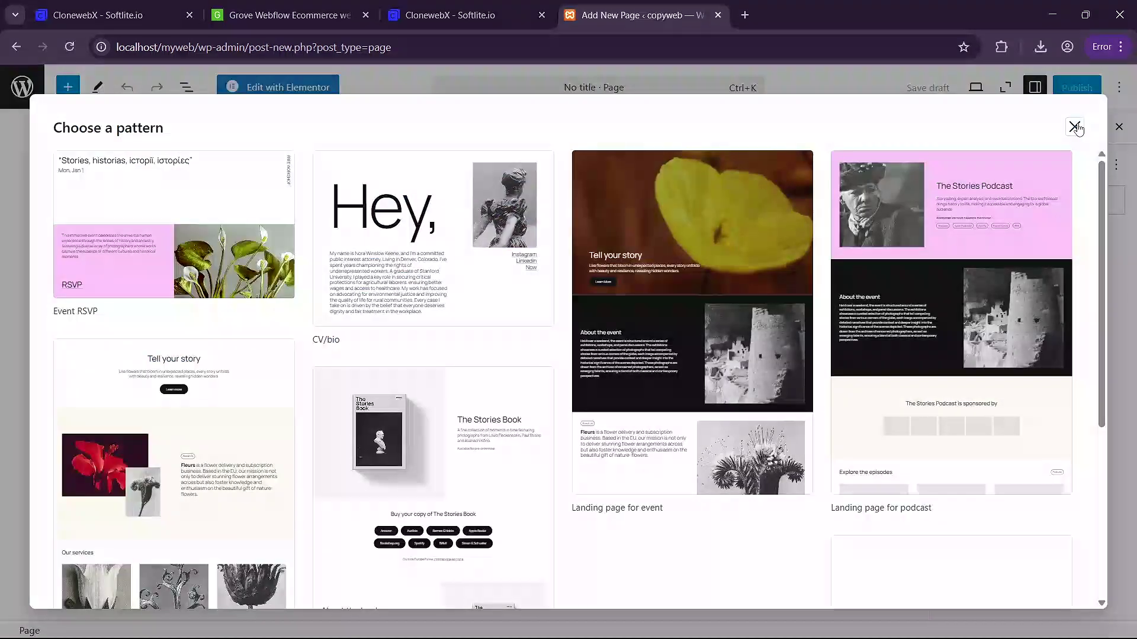
click(281, 95)
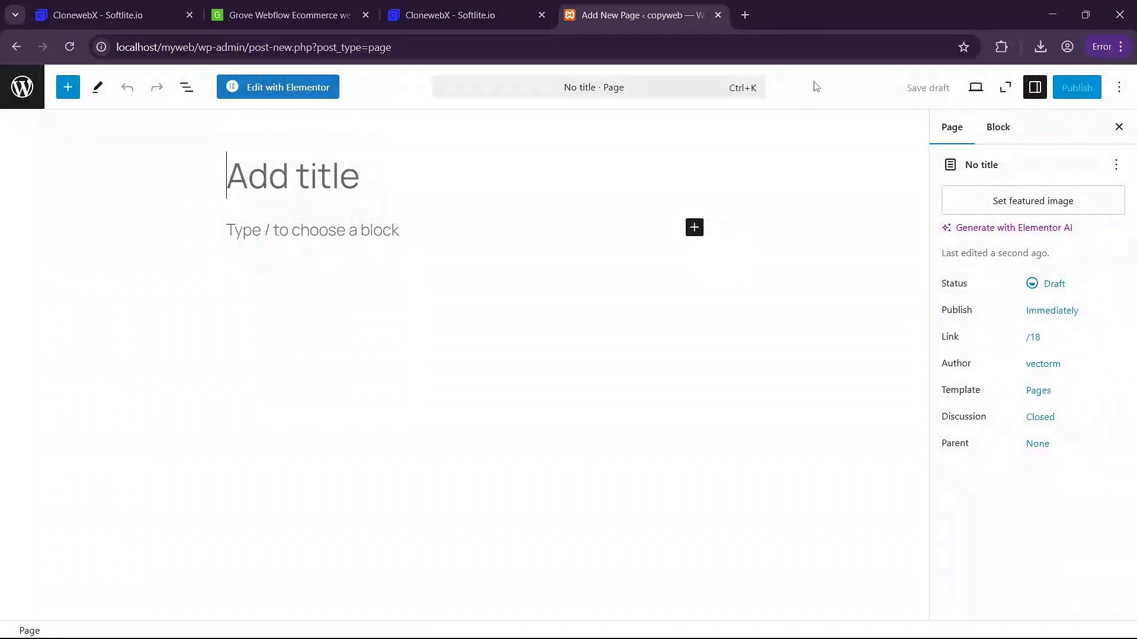
click(282, 89)
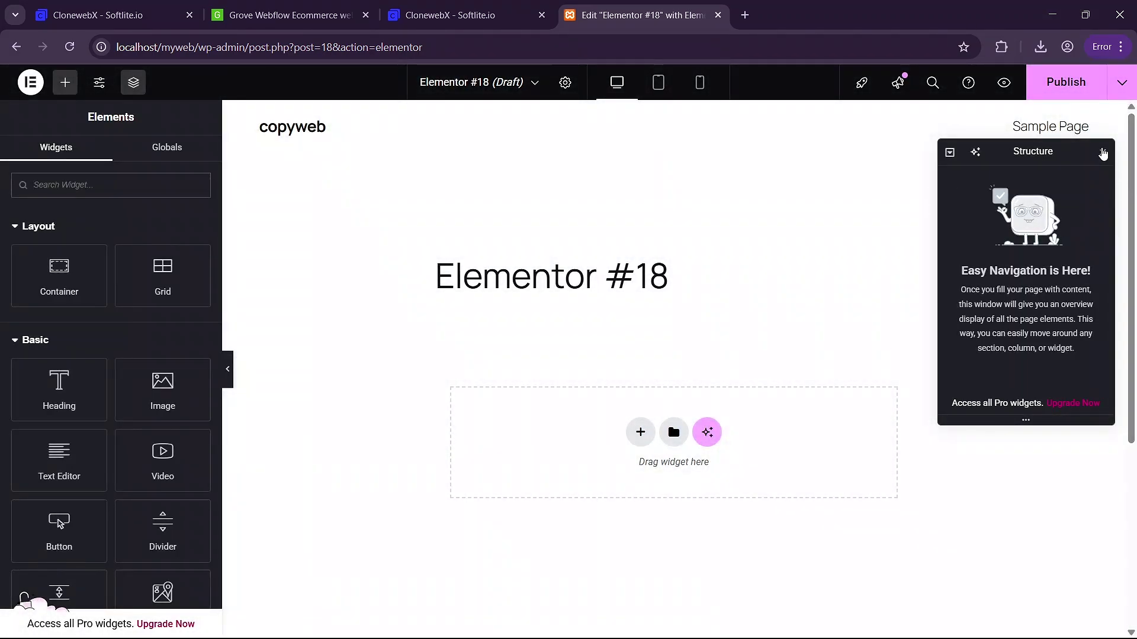
click(1103, 153)
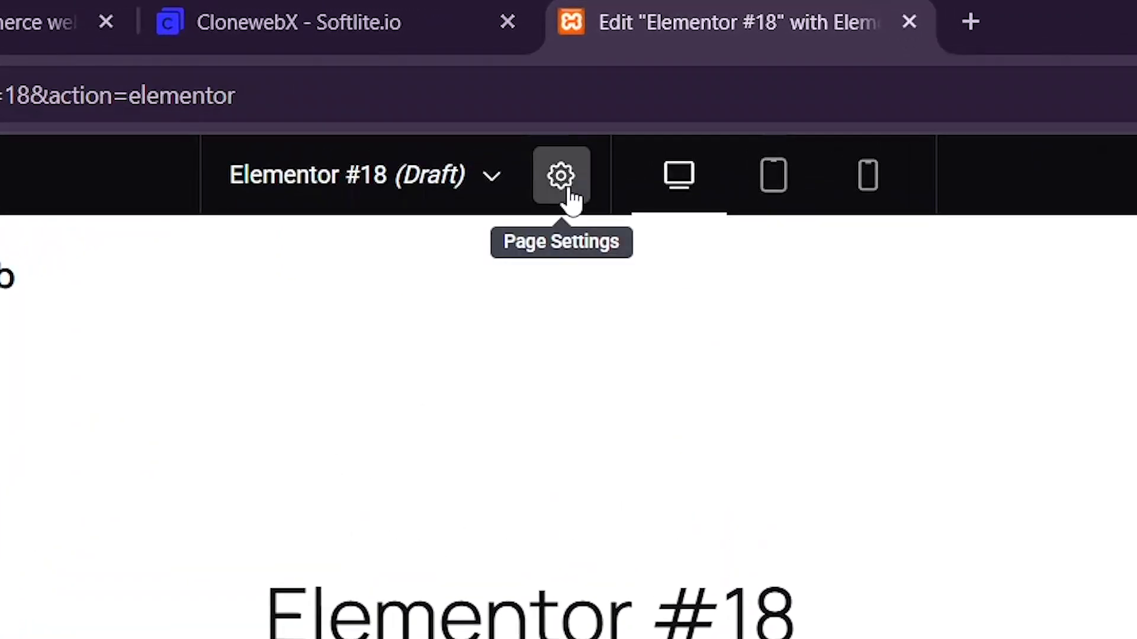
Step: In Page Settings, rename the page to 'Homepage' and set its layout to Elementor Canvas
click(571, 200)
drag(145, 440, 2, 468)
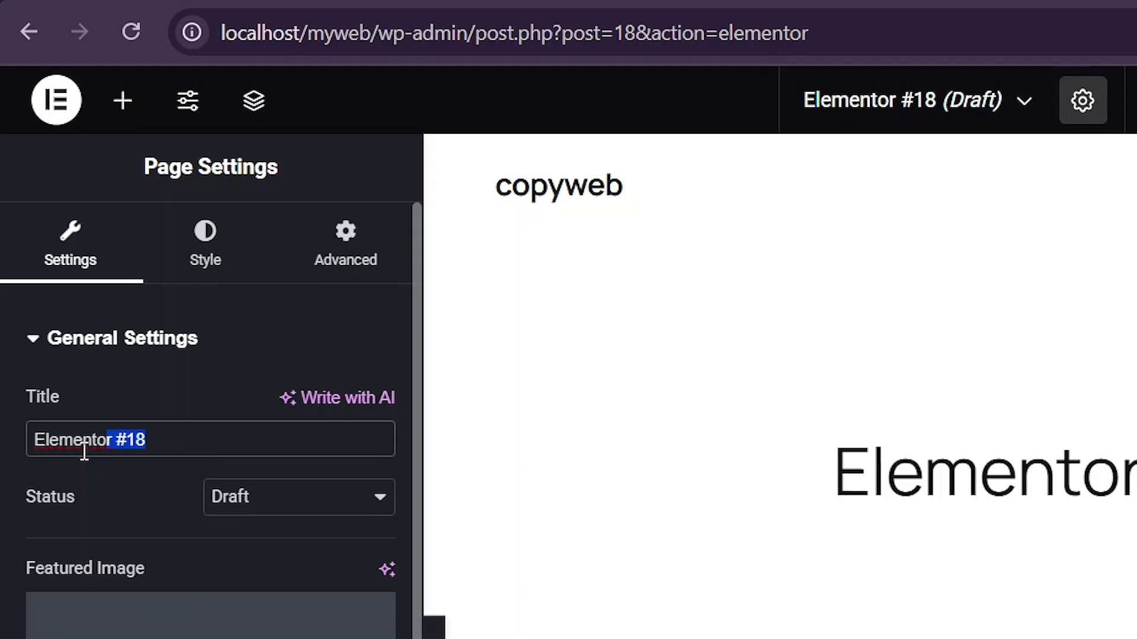
key(BackSpace)
text(Ho)
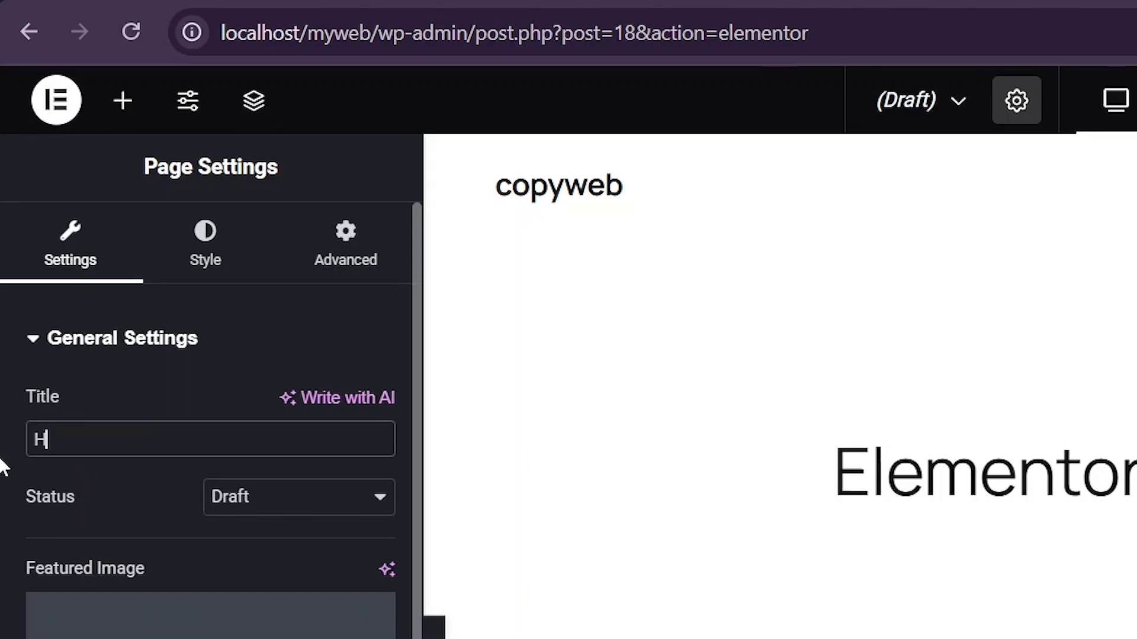
text(mepage)
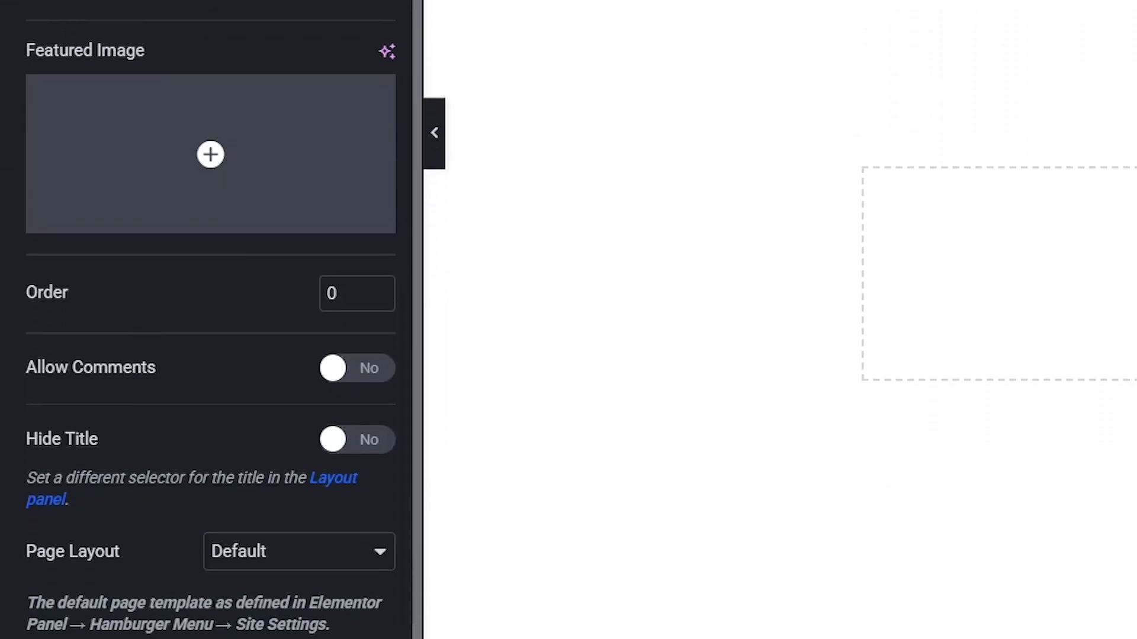
scroll(326, 414, down, 1)
click(296, 562)
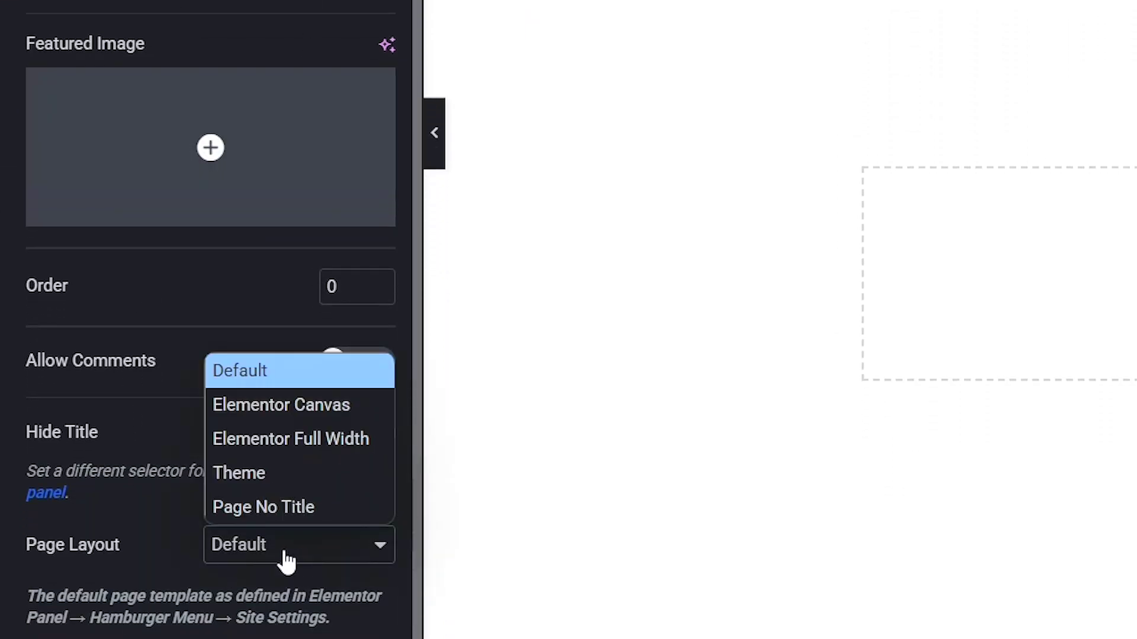
click(314, 409)
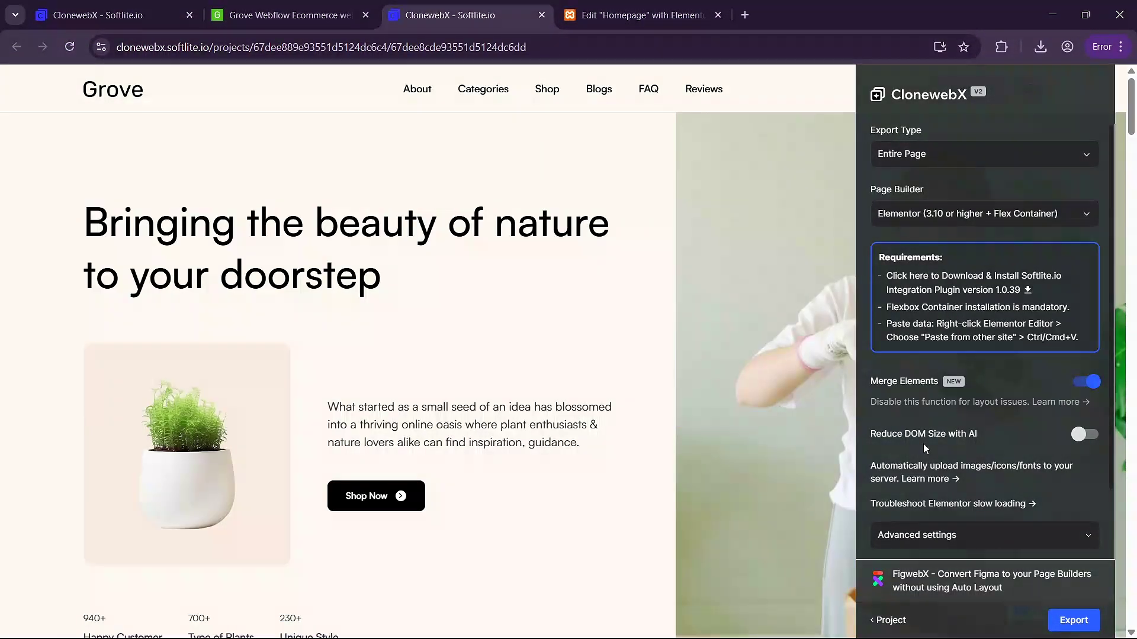
Step: Expand ClonewebX's advanced settings and export the Grove page for Elementor
click(1018, 535)
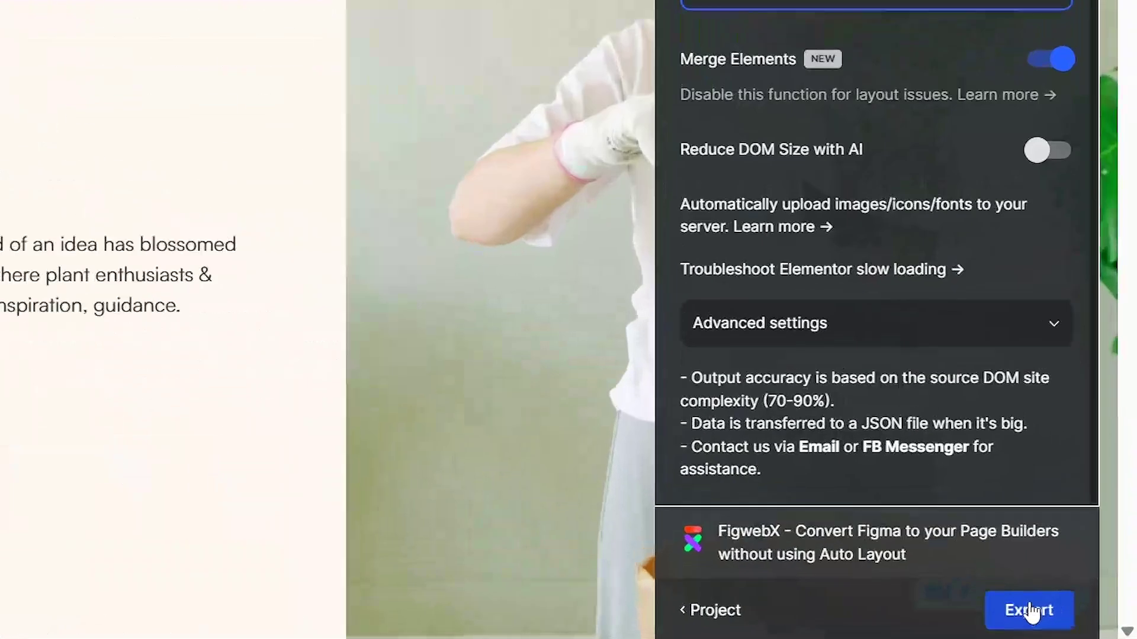
click(1073, 620)
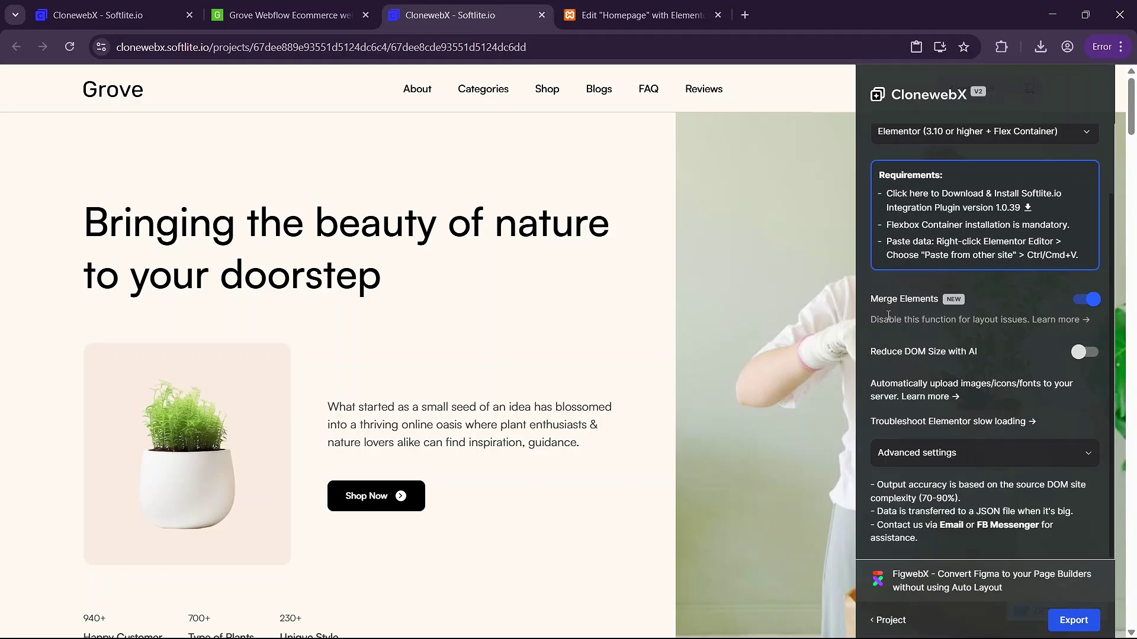
Step: Paste the exported Grove content into the empty Homepage canvas using Paste from other site
click(645, 20)
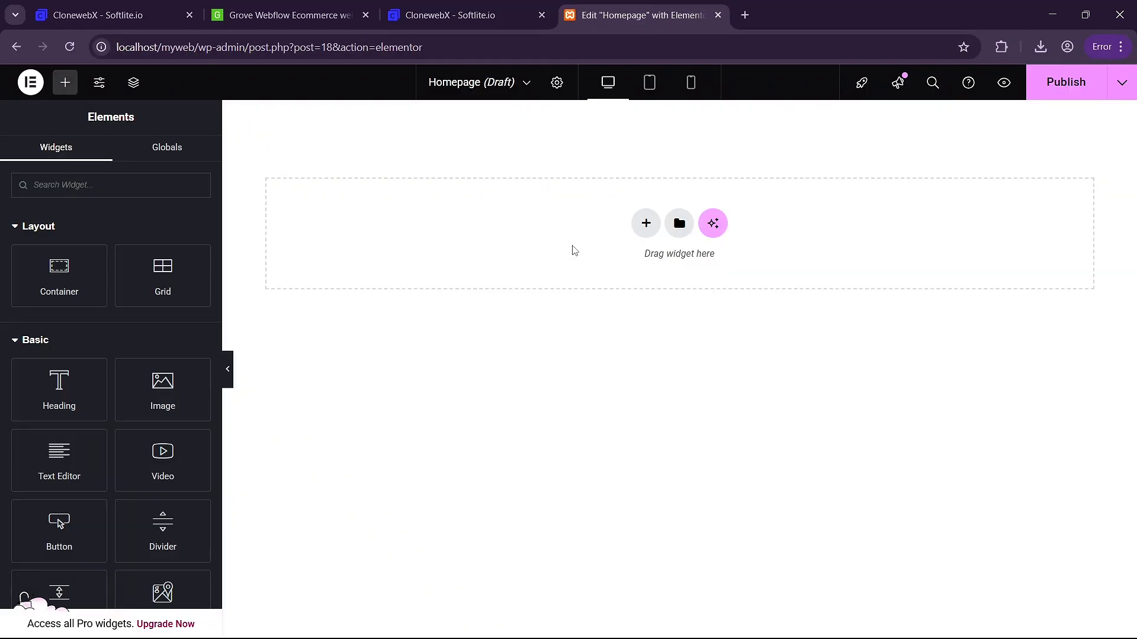
right_click(477, 222)
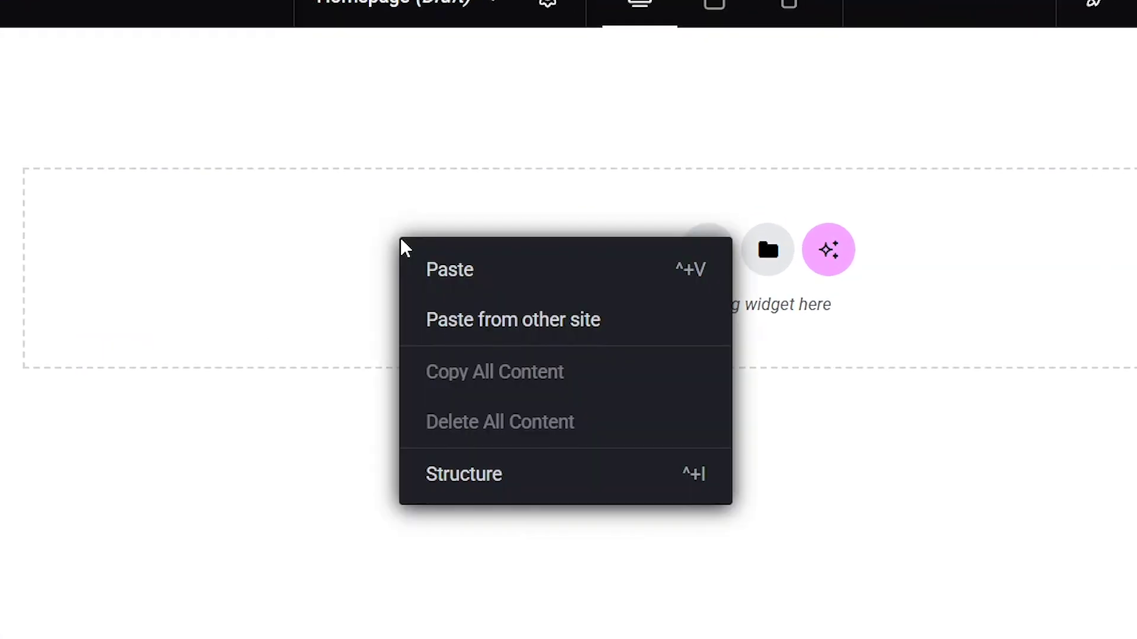
click(500, 326)
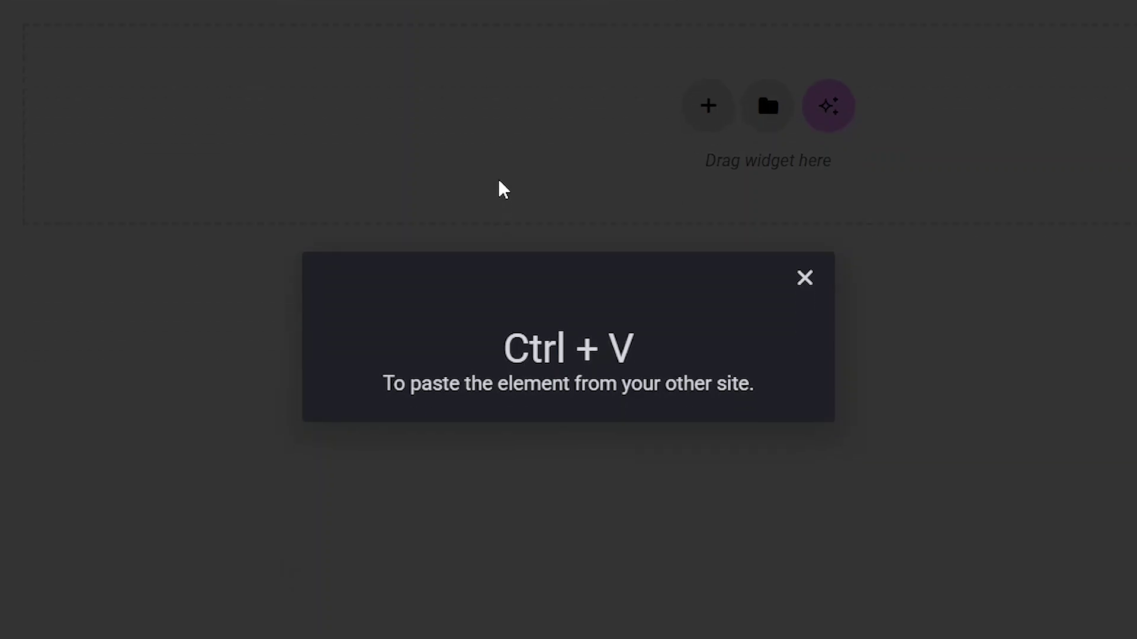
key(ctrl+v)
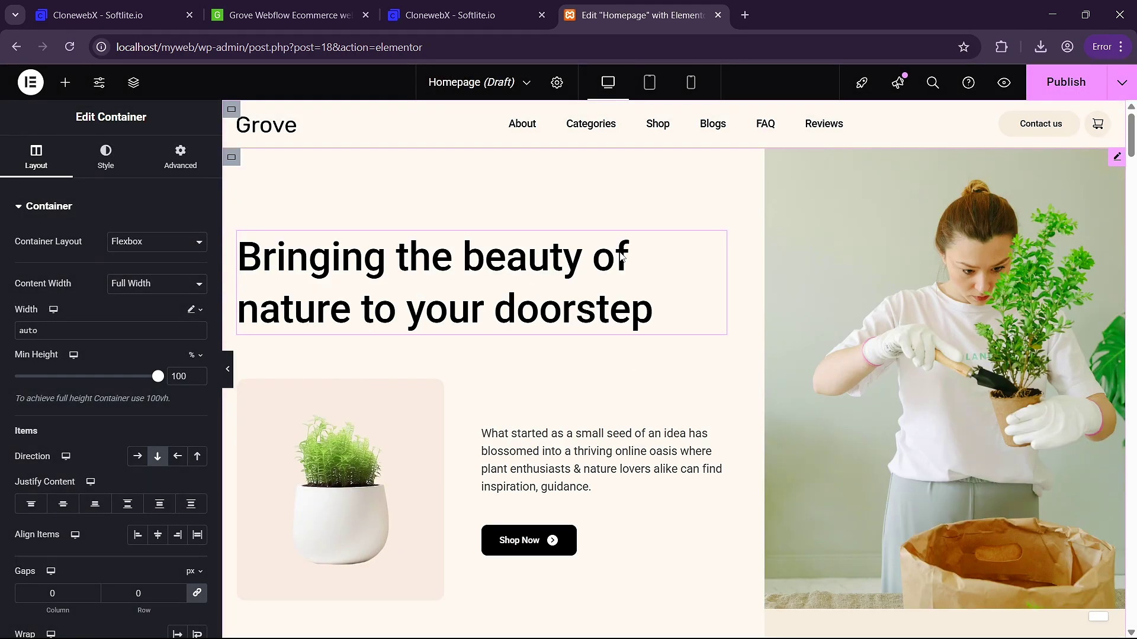
Step: Scroll through the pasted Grove page to check the hero, Customers Review and Blogs sections
scroll(621, 256, down, 20)
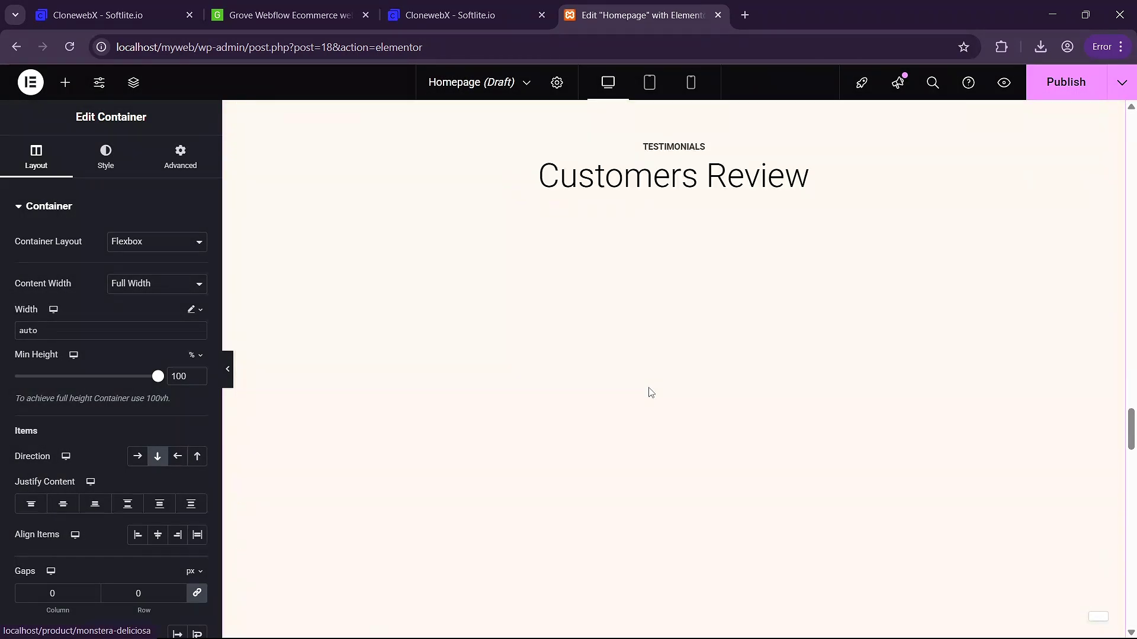
scroll(718, 482, down, 15)
scroll(786, 396, up, 10)
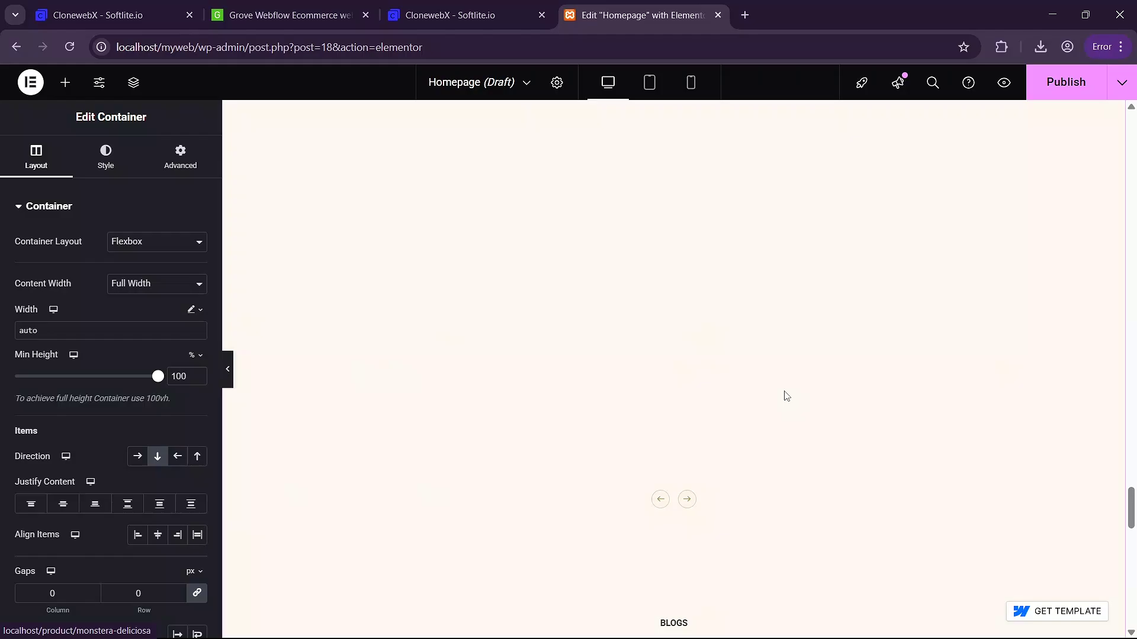
scroll(786, 396, up, 20)
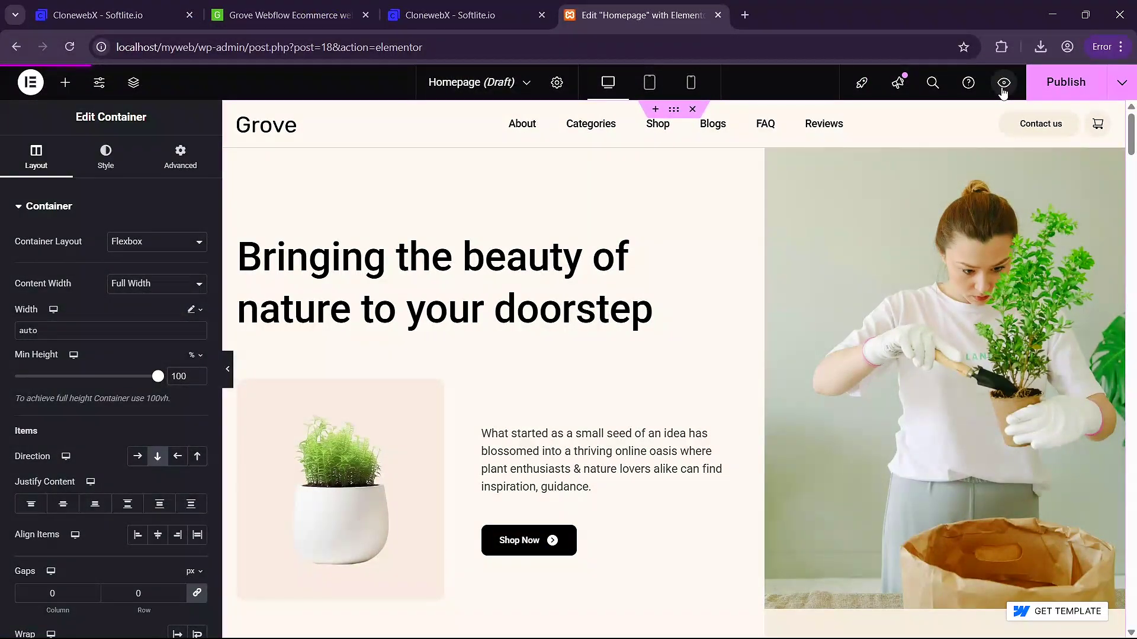
Step: Preview the Homepage draft in a new tab, then narrow the window to check mobile layout
right_click(1002, 90)
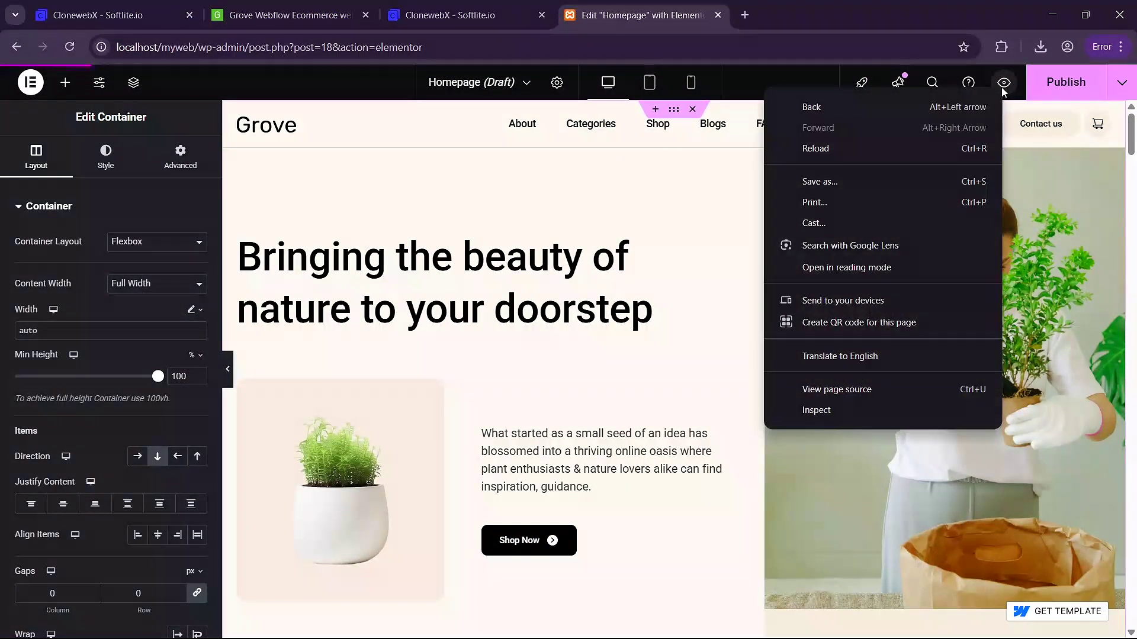
click(426, 203)
key(ctrl+shift+p)
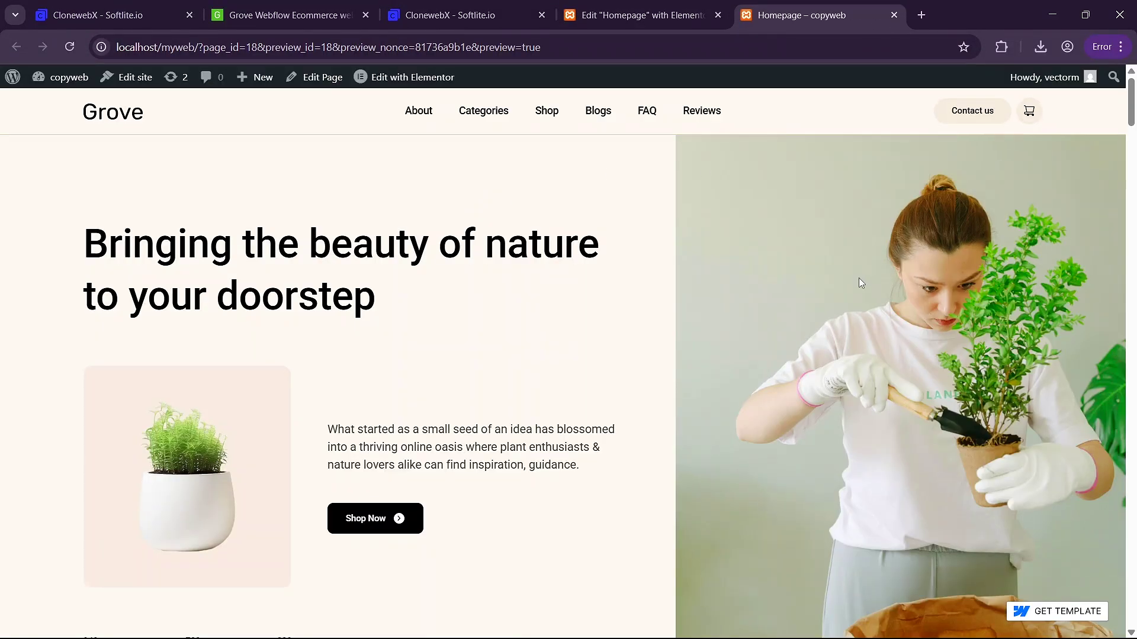
scroll(755, 363, down, 8)
scroll(755, 363, down, 20)
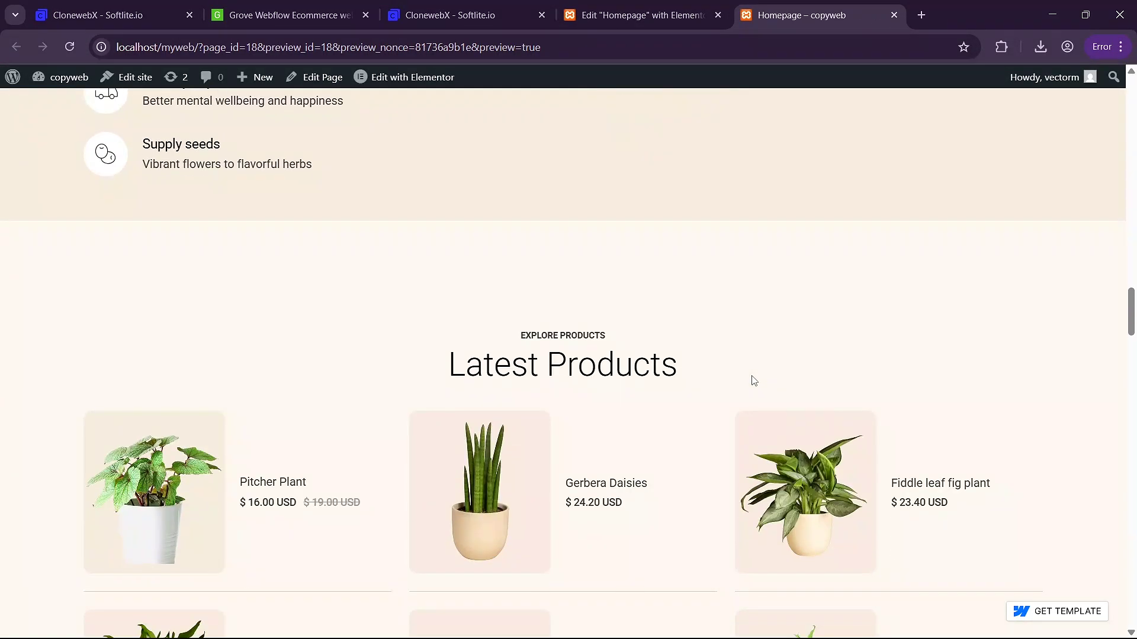
scroll(752, 380, down, 5)
scroll(751, 381, up, 20)
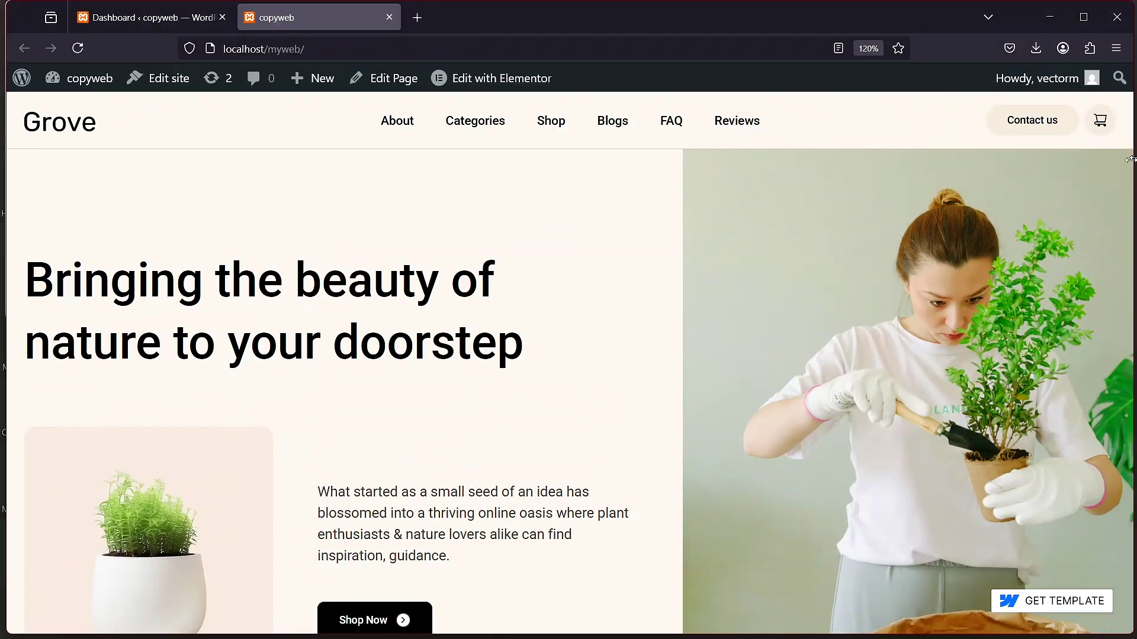
drag(1130, 158, 538, 188)
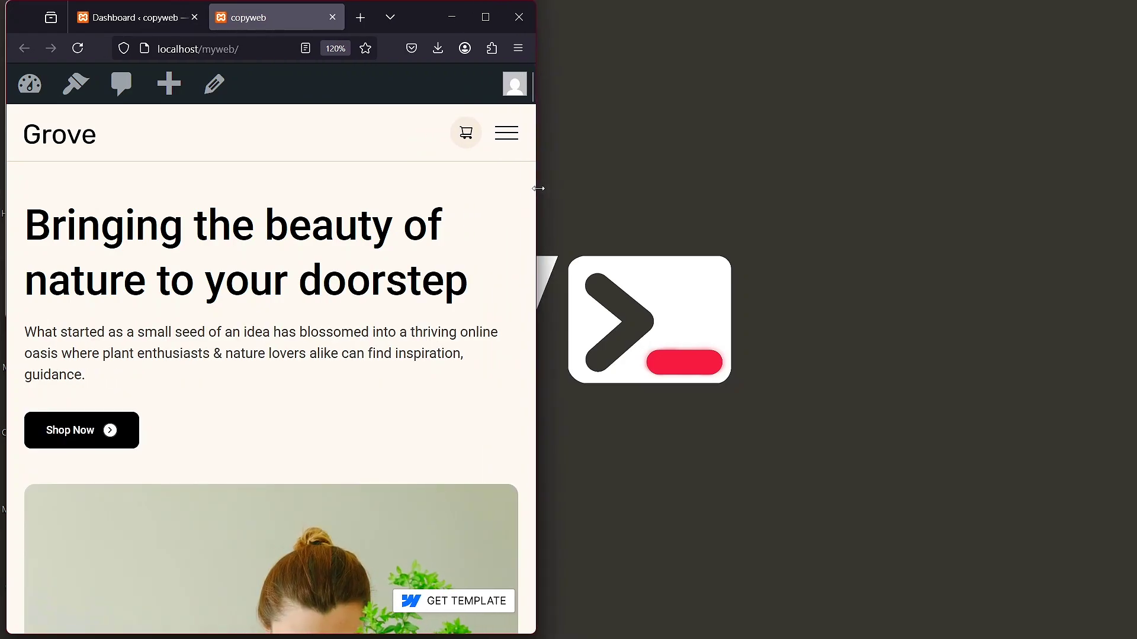
scroll(390, 296, down, 20)
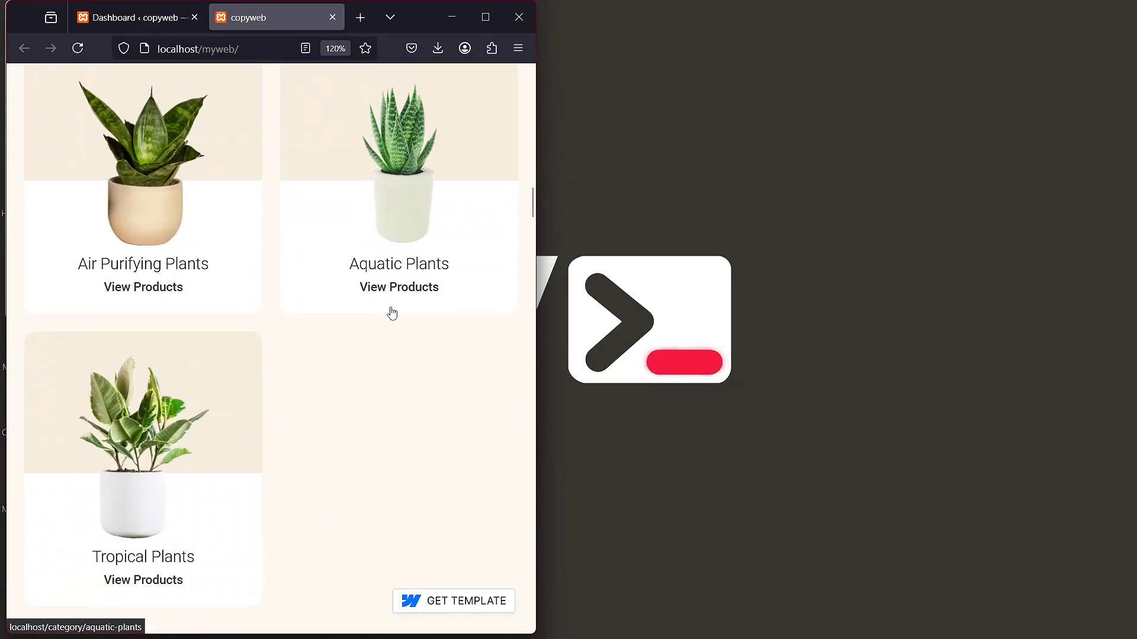
scroll(392, 313, down, 20)
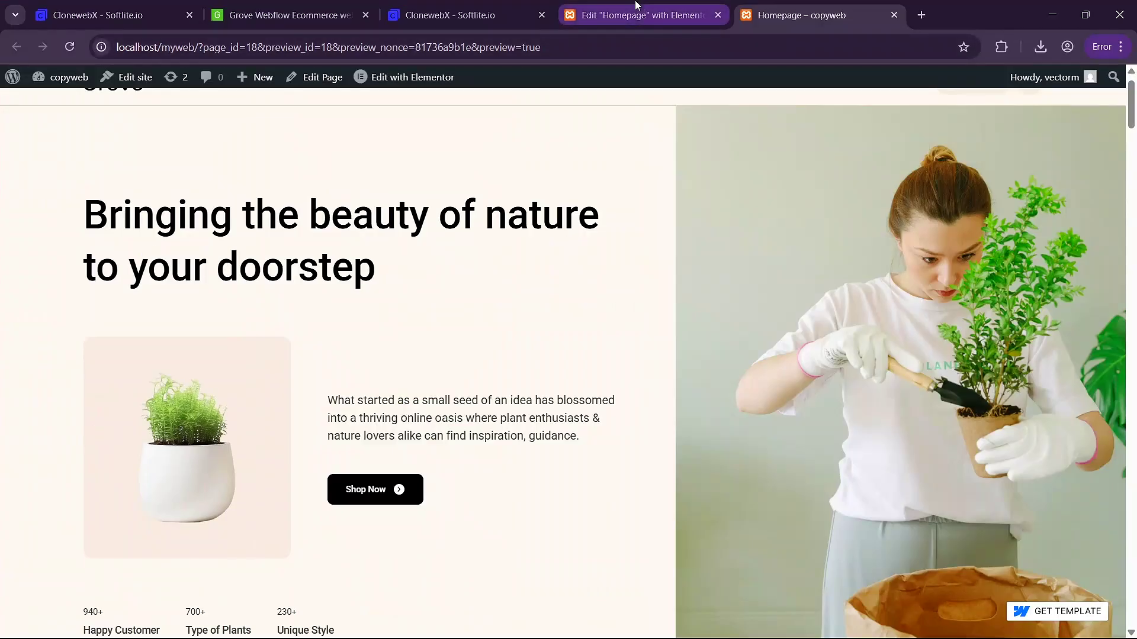
Step: Check the Grove header logo, publish the Homepage, and exit Elementor back to WordPress
click(636, 14)
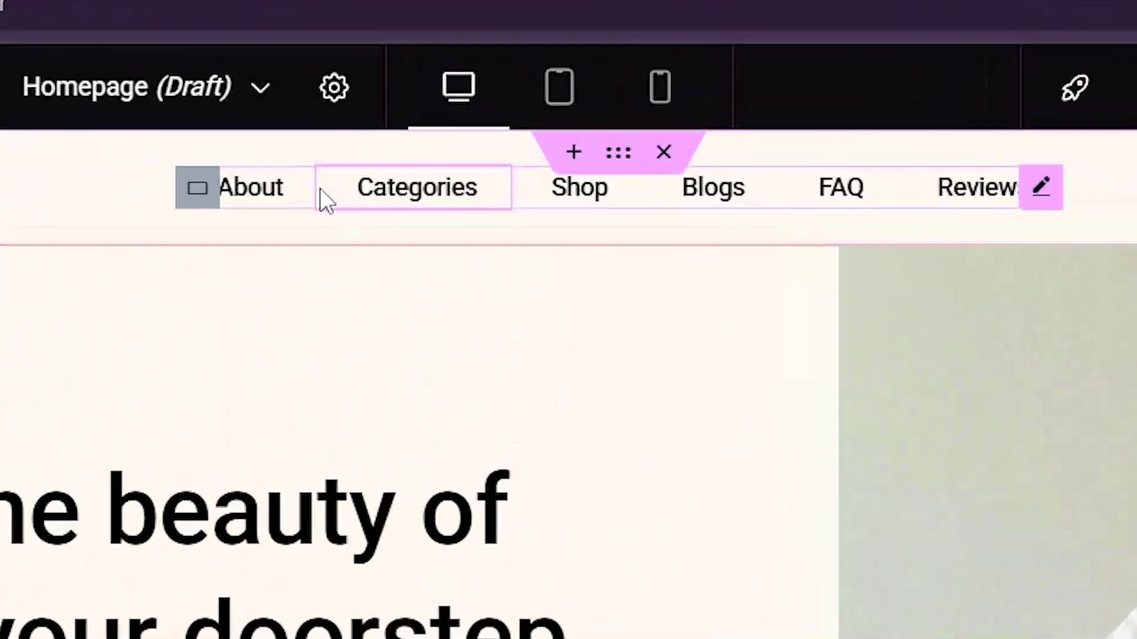
click(530, 121)
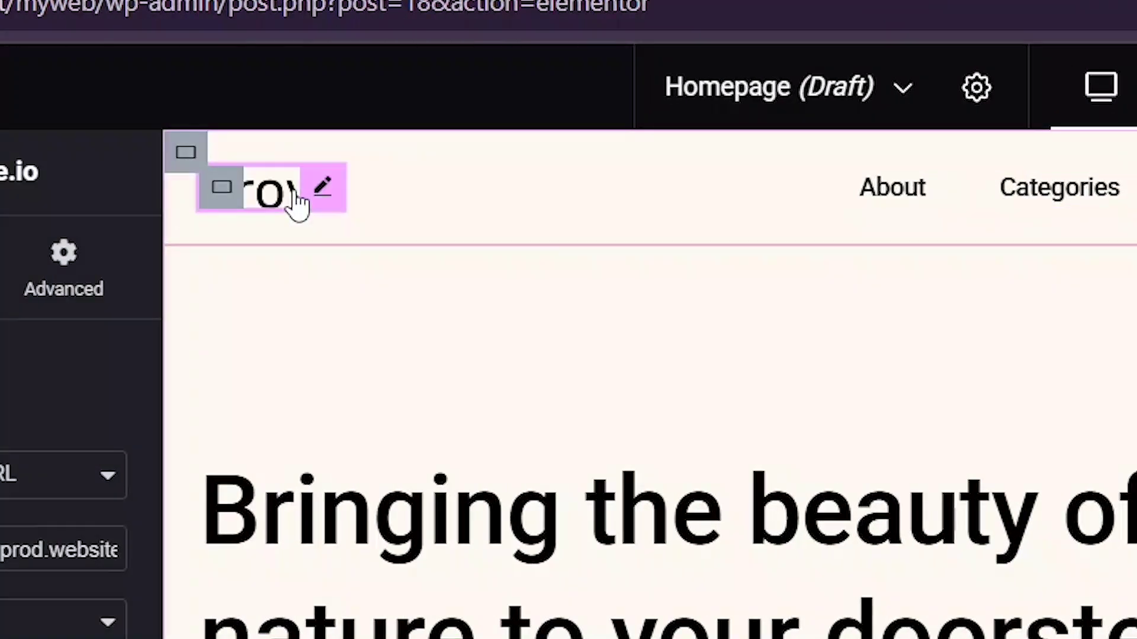
click(1001, 350)
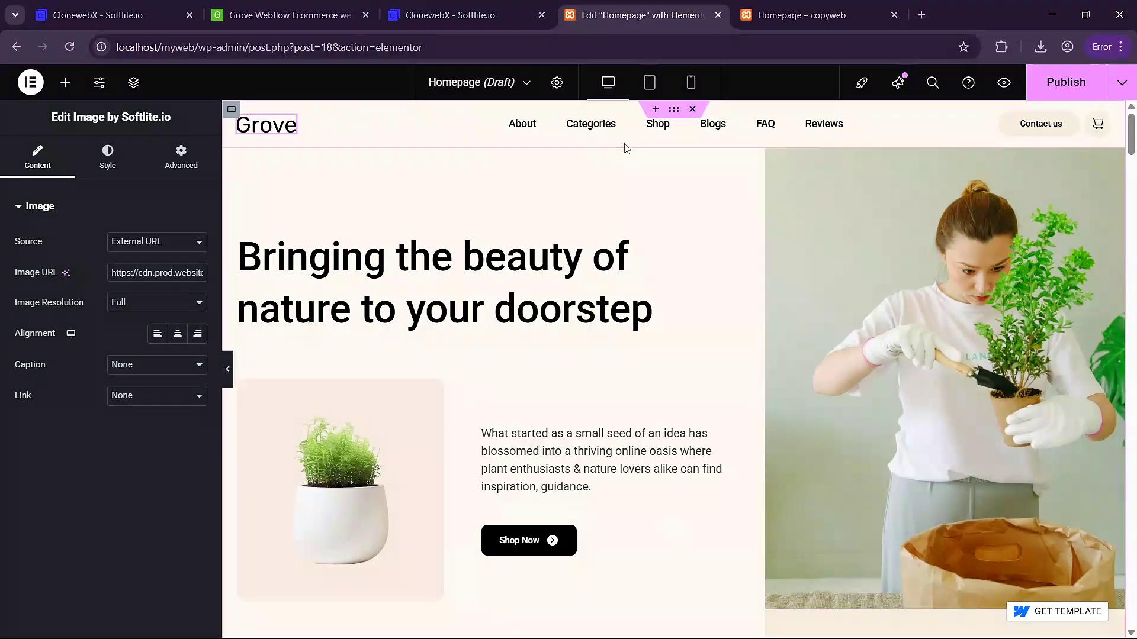
click(1064, 84)
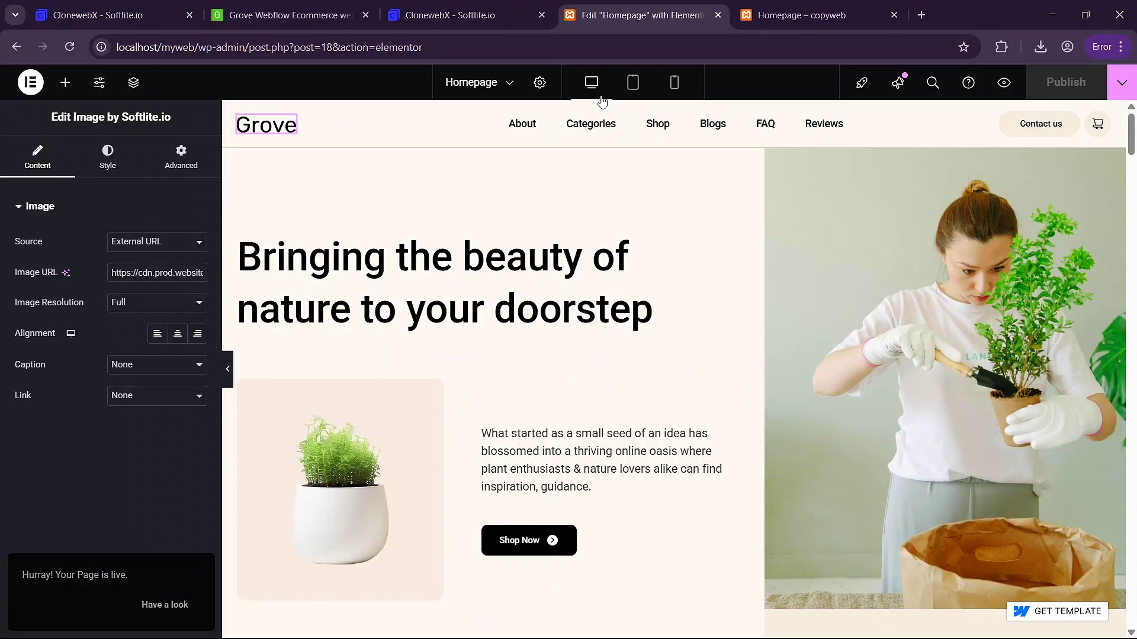
click(31, 85)
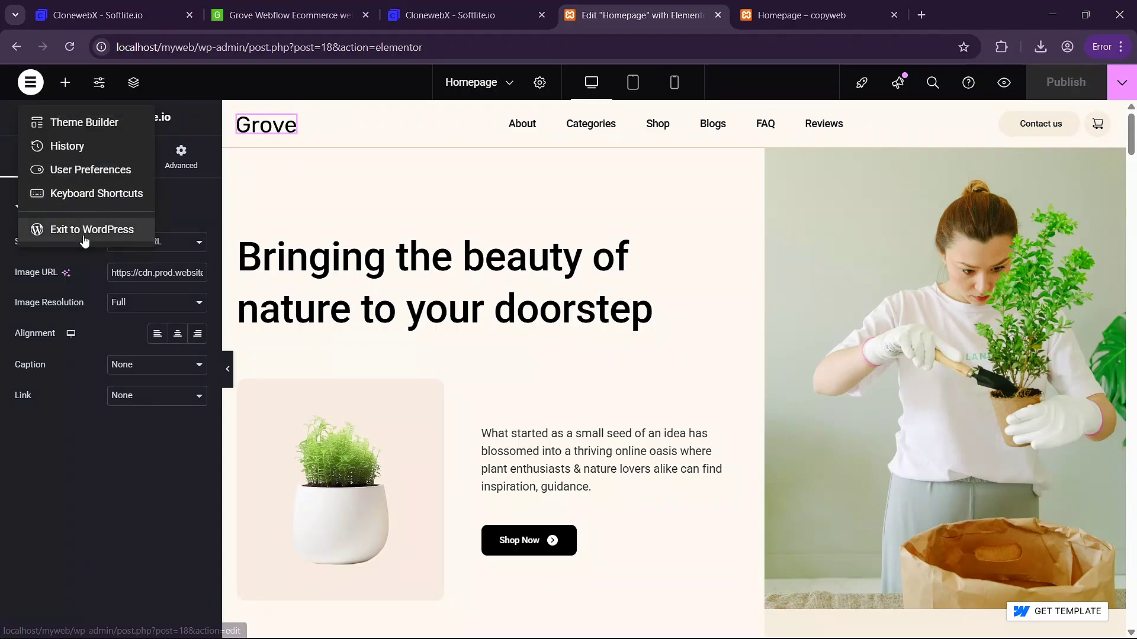
click(83, 234)
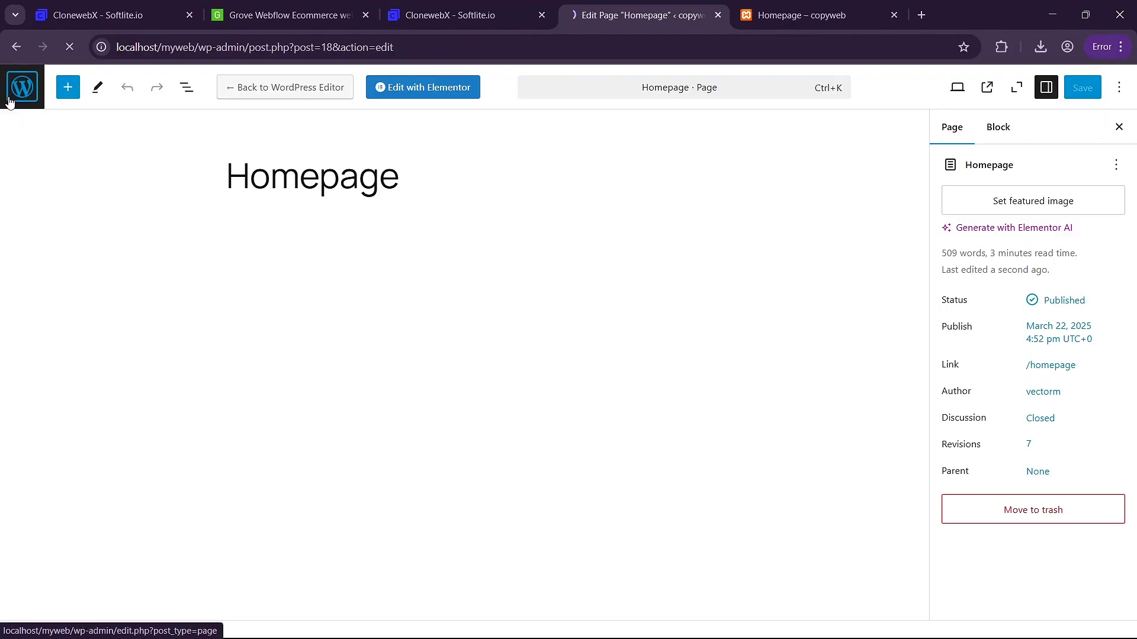
Step: Save Reading Settings with the static page 'Homepage' as the front page, then view its preview
click(21, 83)
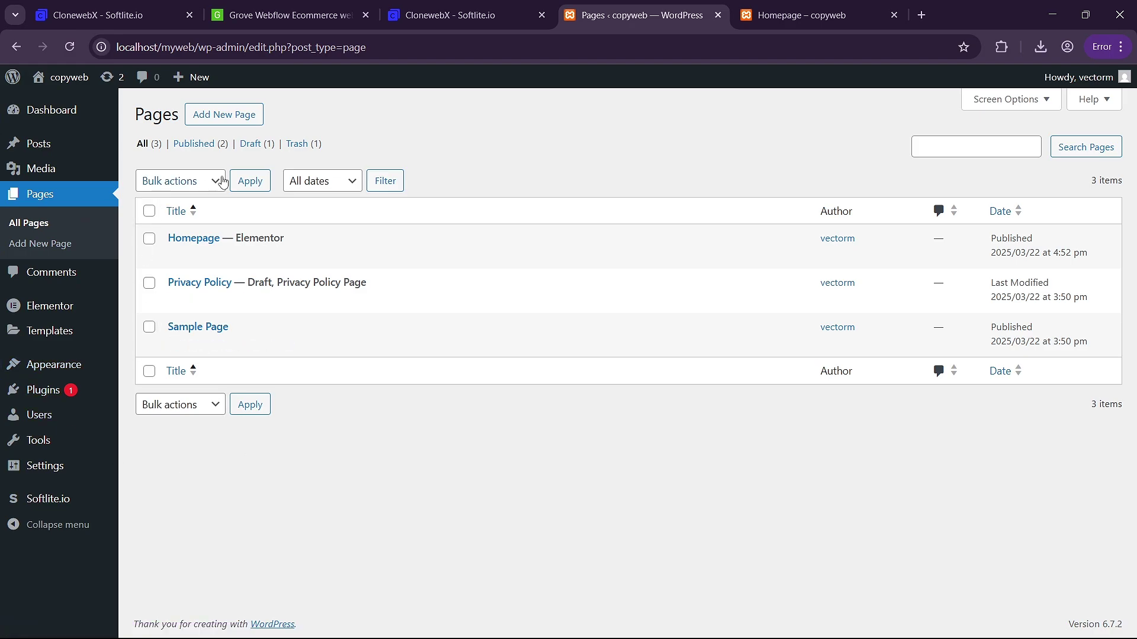
mouse_move(46, 471)
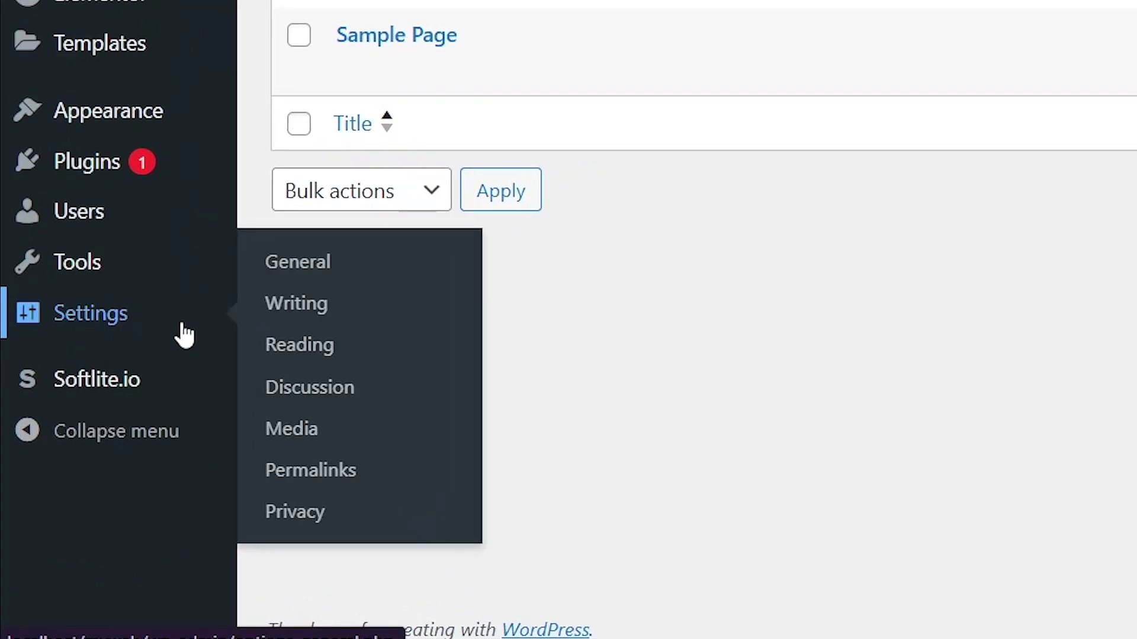
click(300, 344)
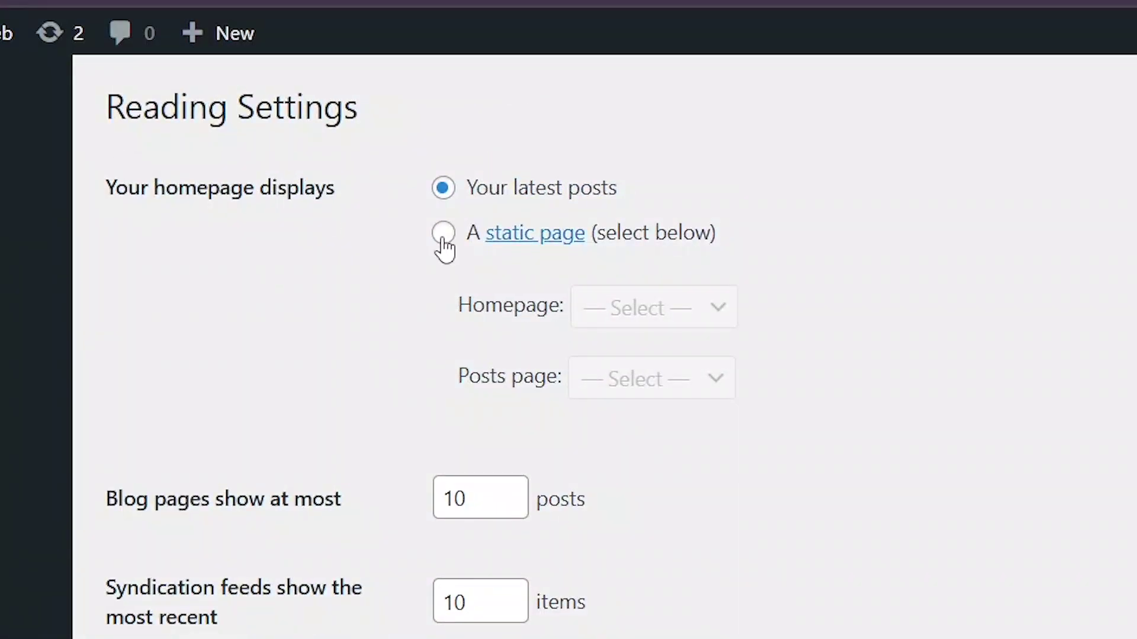
click(442, 234)
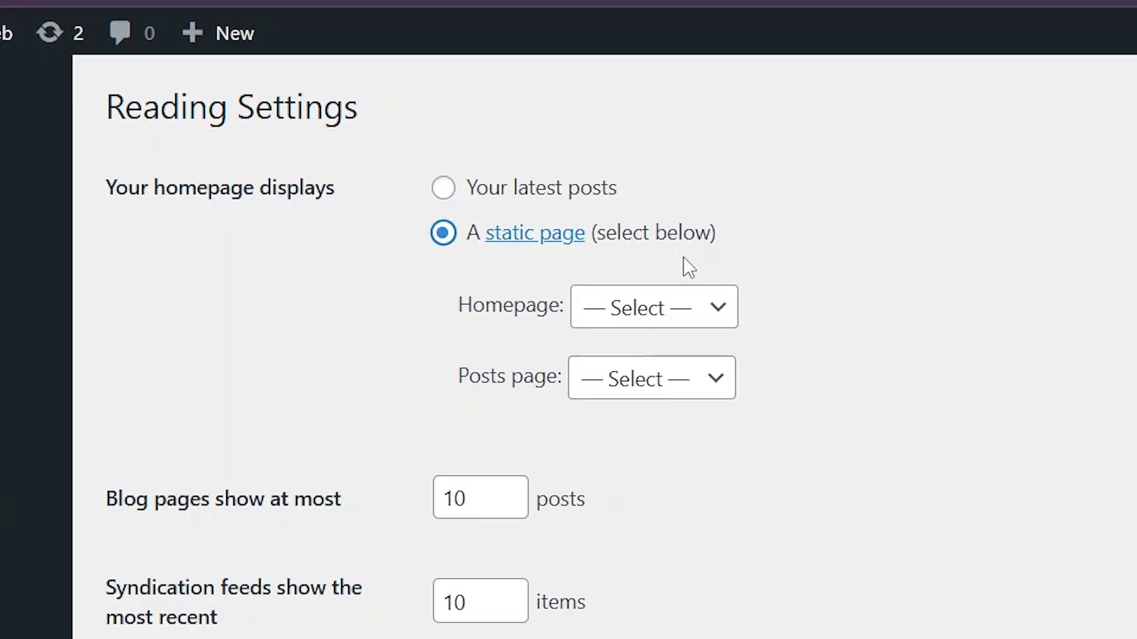
click(647, 306)
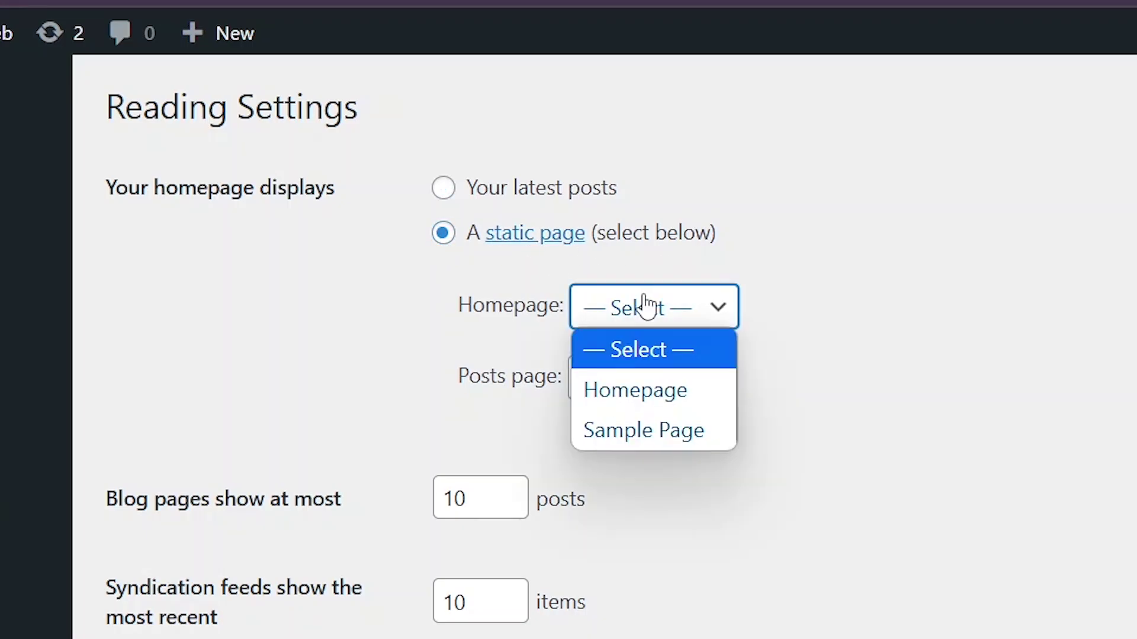
click(641, 391)
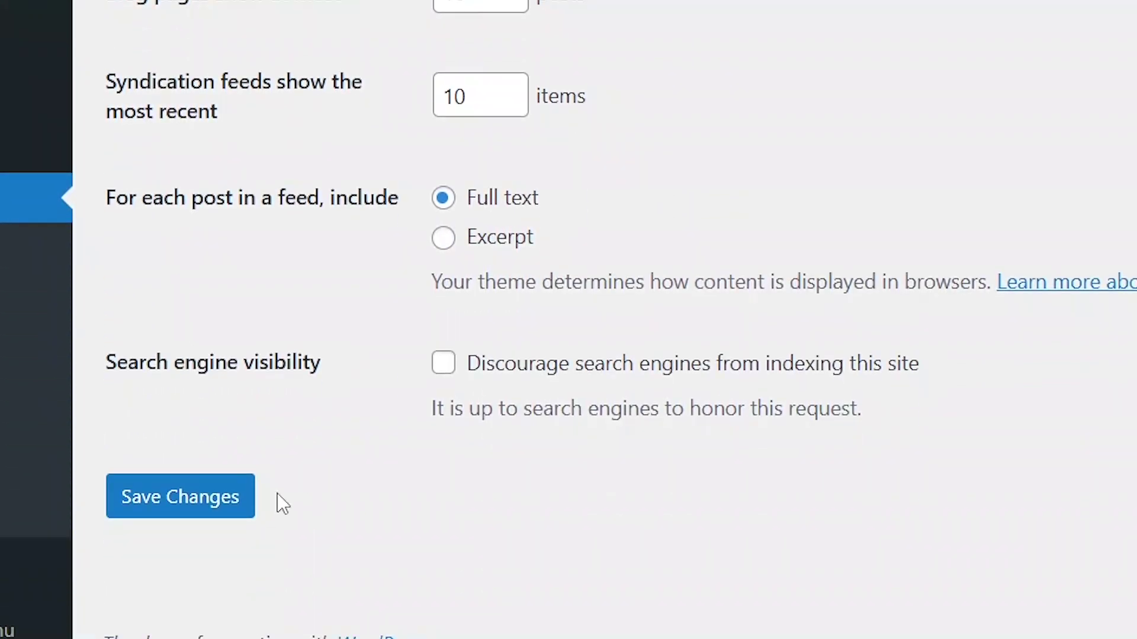
click(190, 521)
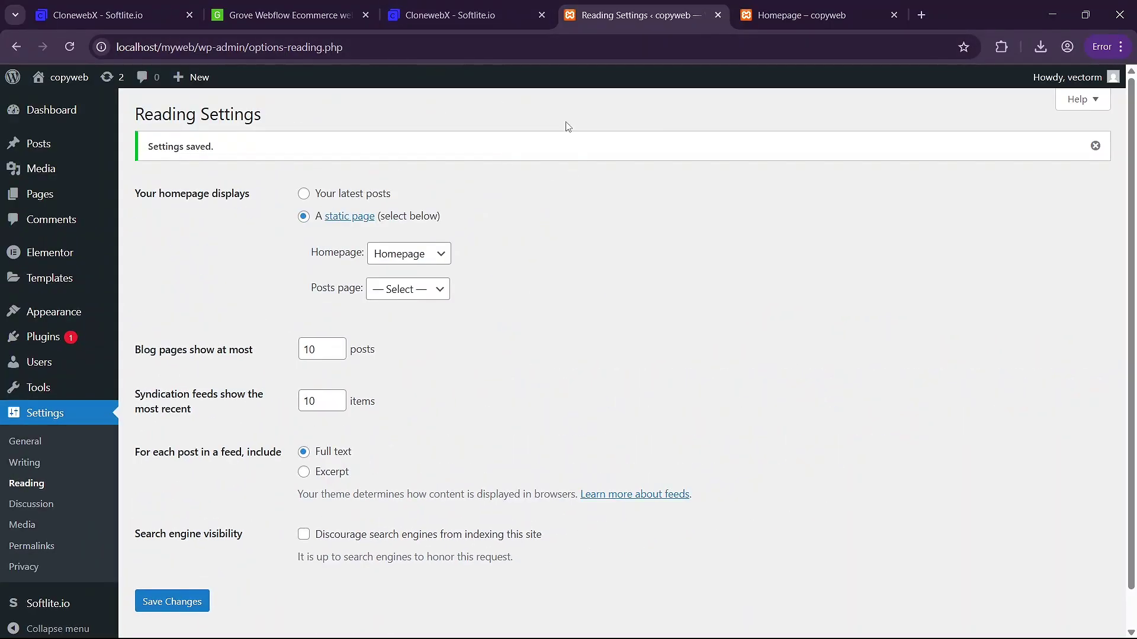
click(763, 16)
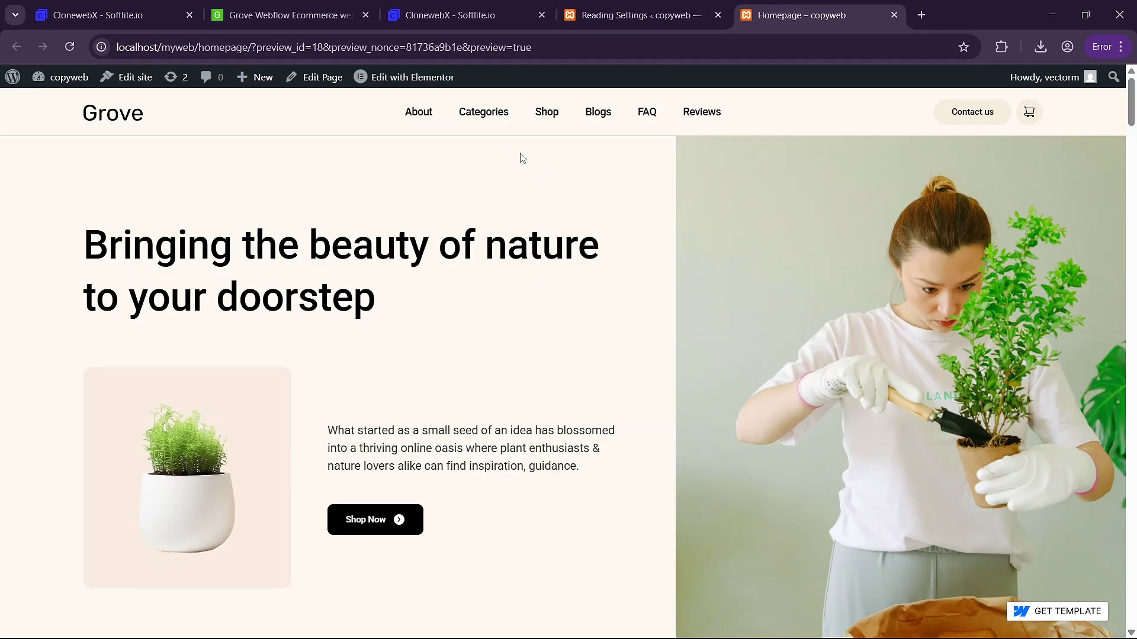
Step: Load localhost/myweb/ to confirm the Grove homepage appears, then test the About link and go back
click(204, 54)
text(localhost/myweb/)
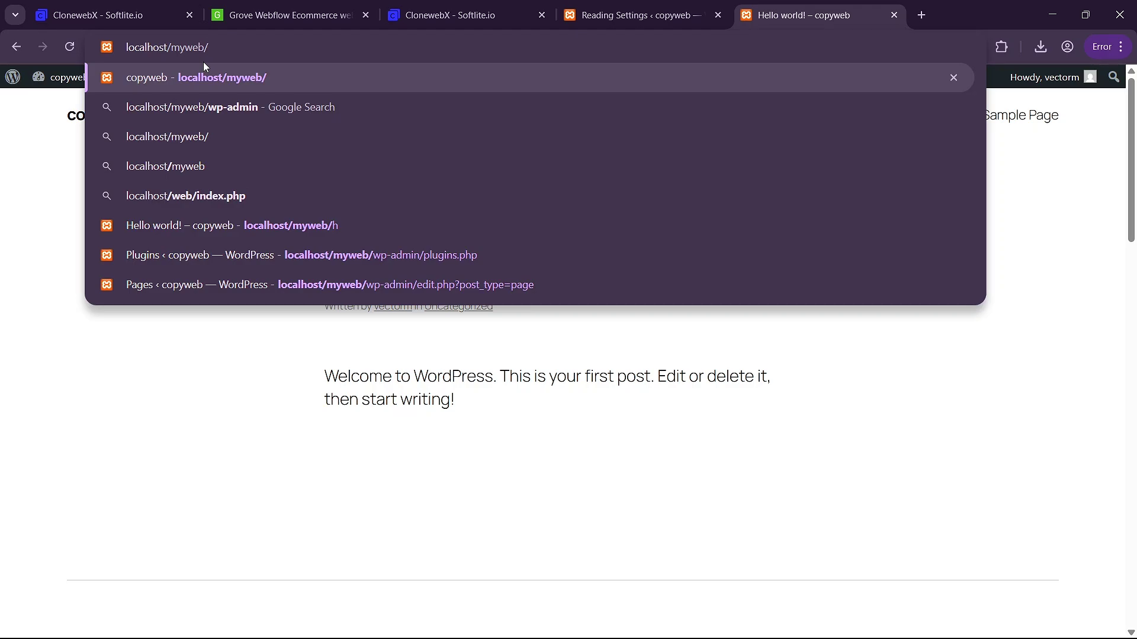
key(Return)
scroll(299, 182, down, 6)
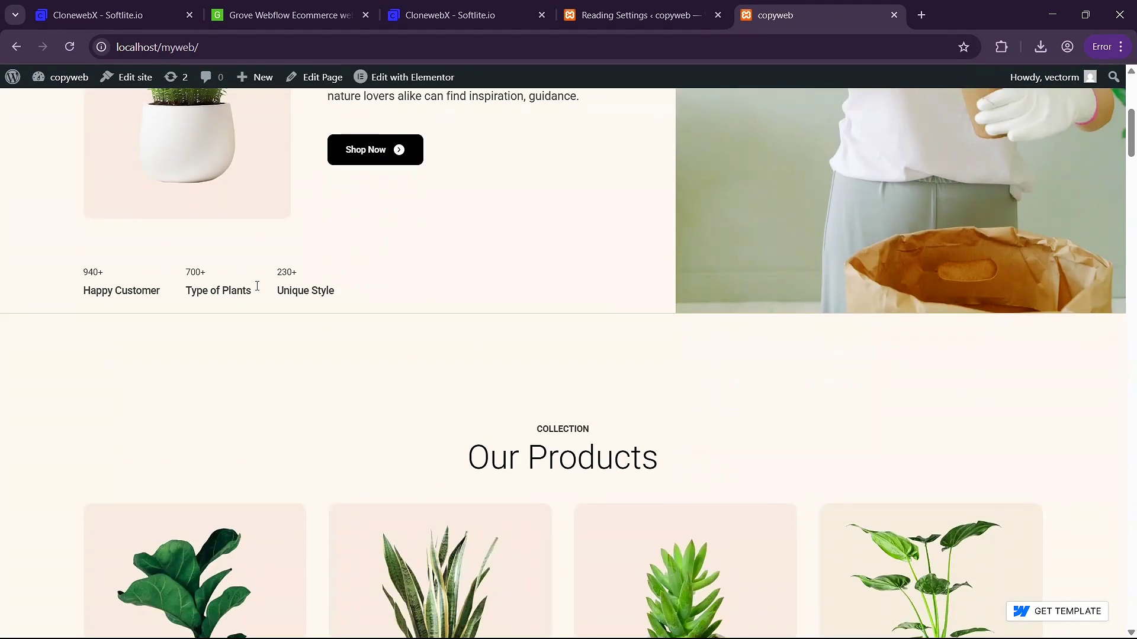
scroll(364, 290, up, 6)
scroll(542, 210, down, 10)
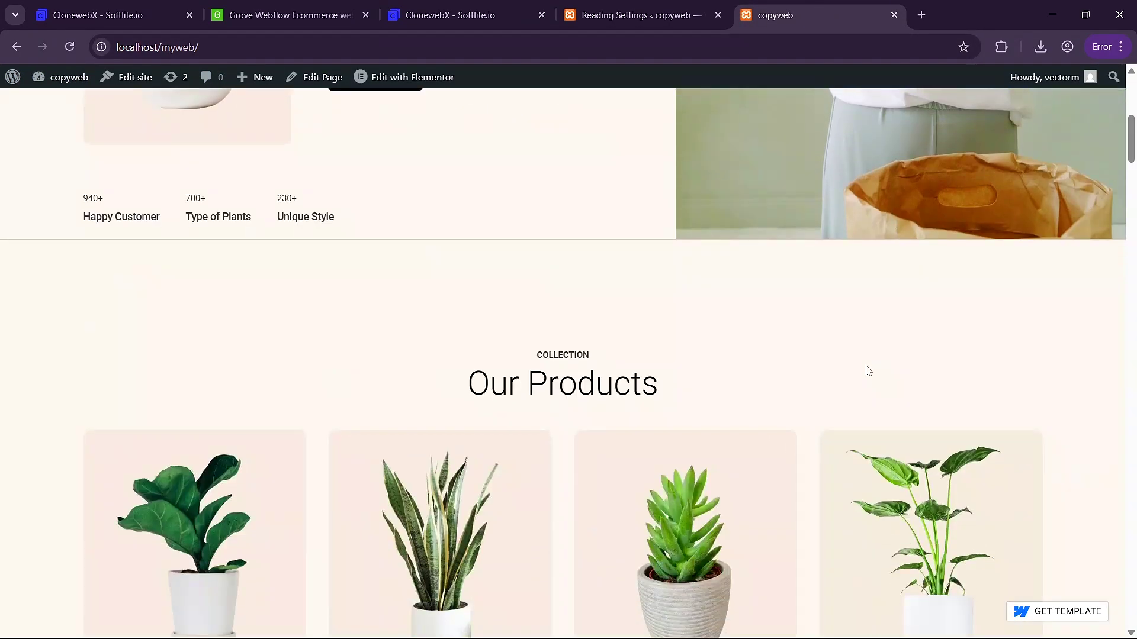
scroll(746, 432, up, 10)
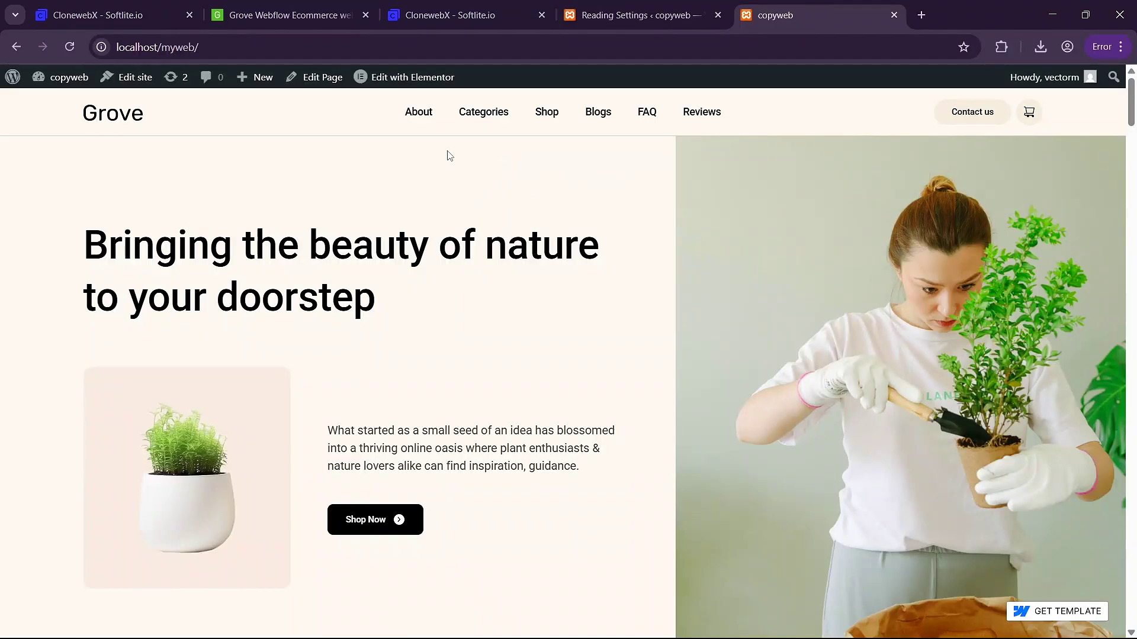
click(420, 114)
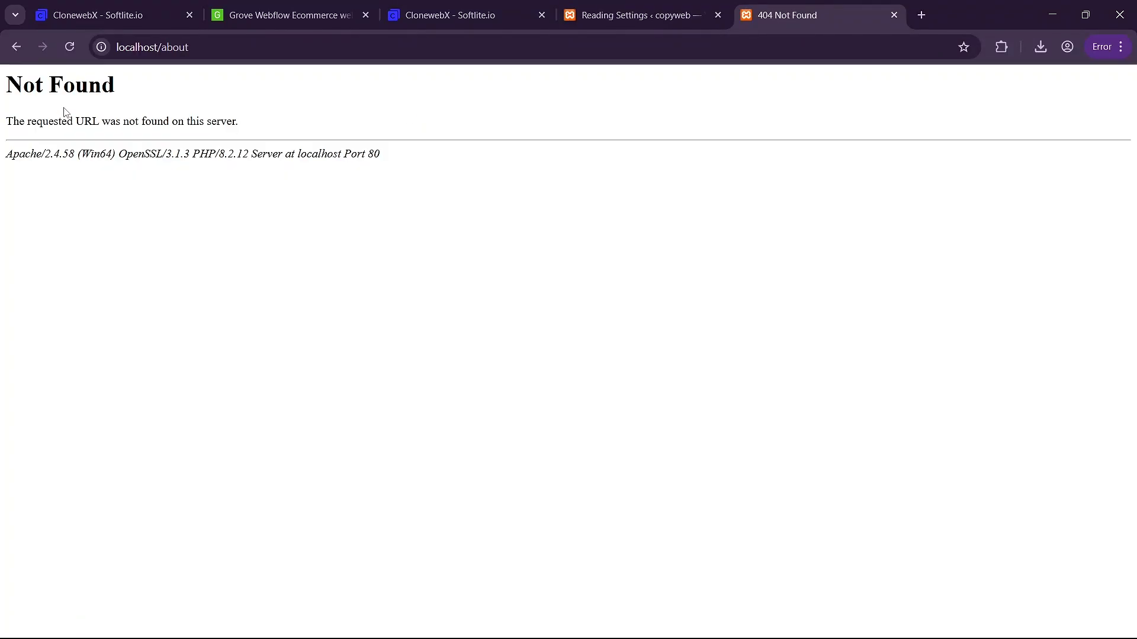
click(18, 51)
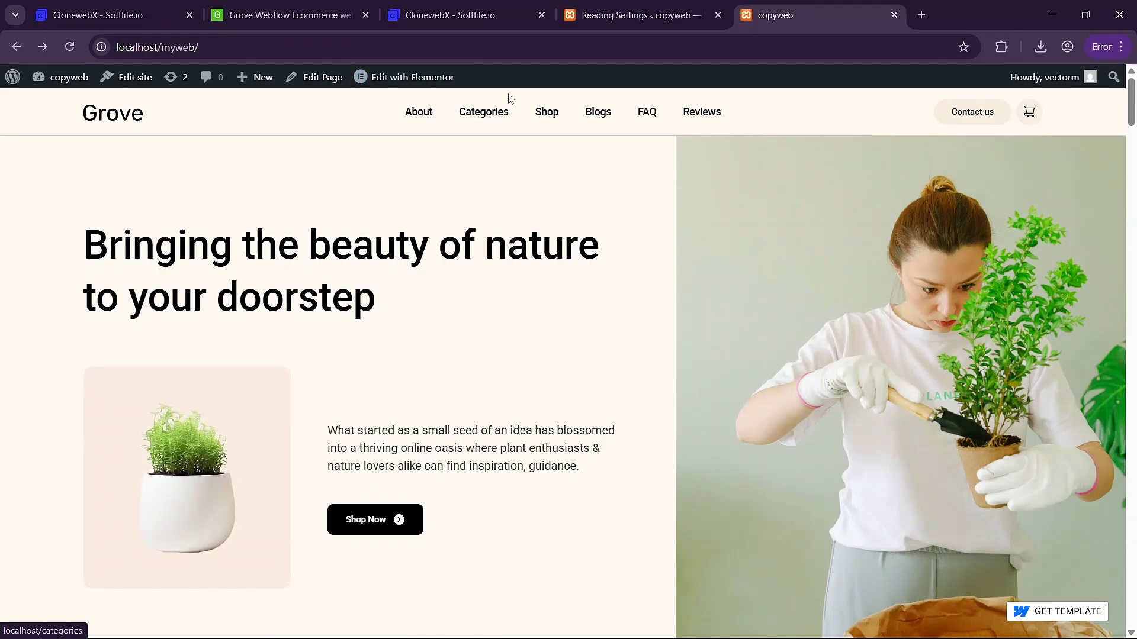
Step: Switch to the original Grove Webflow template and scroll through its plant categories for comparison
click(304, 16)
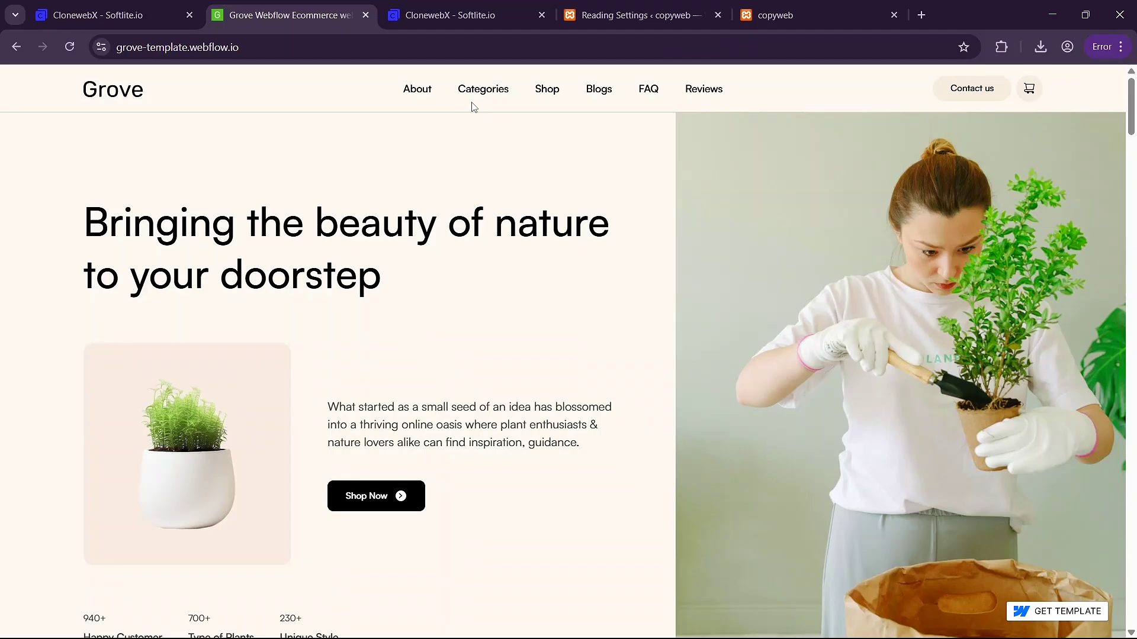
scroll(787, 457, down, 20)
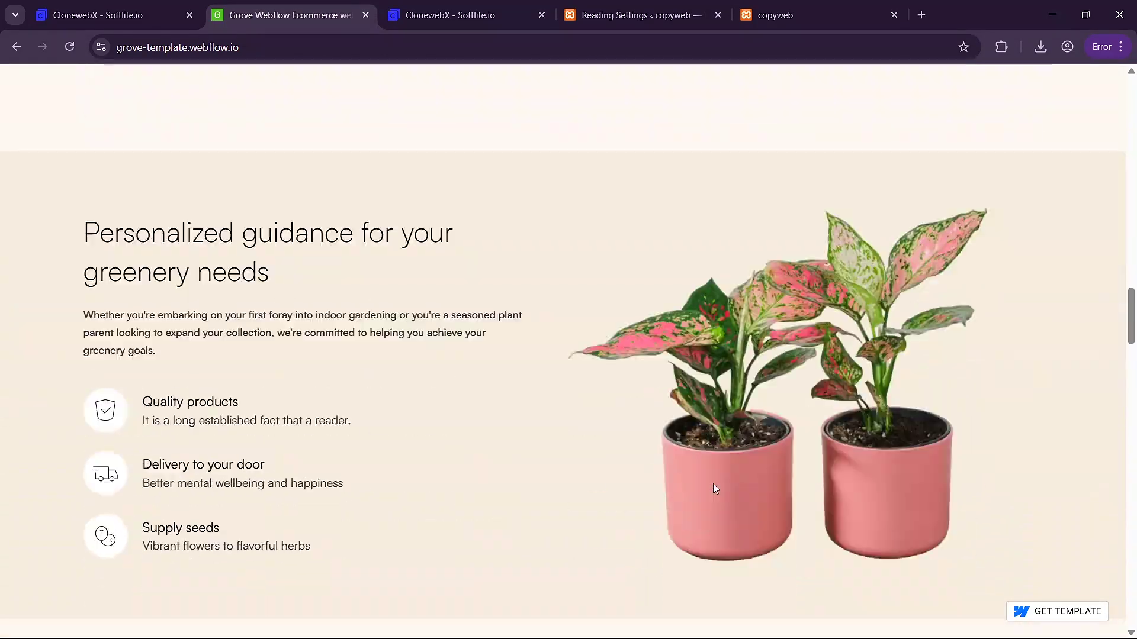
scroll(713, 489, down, 20)
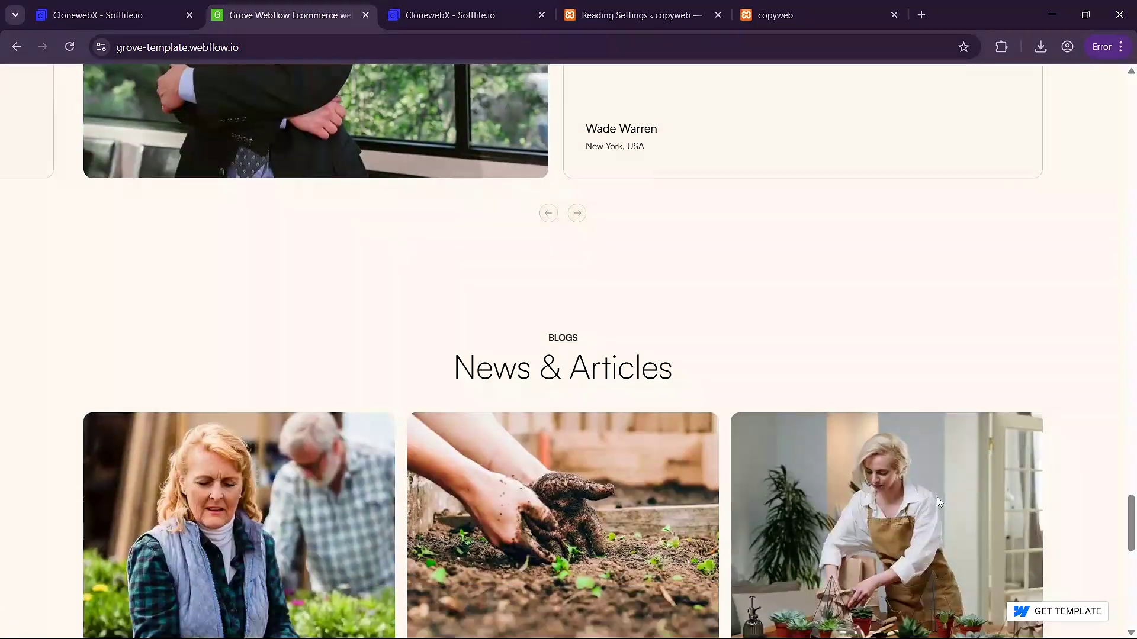
scroll(885, 509, down, 10)
scroll(860, 490, up, 20)
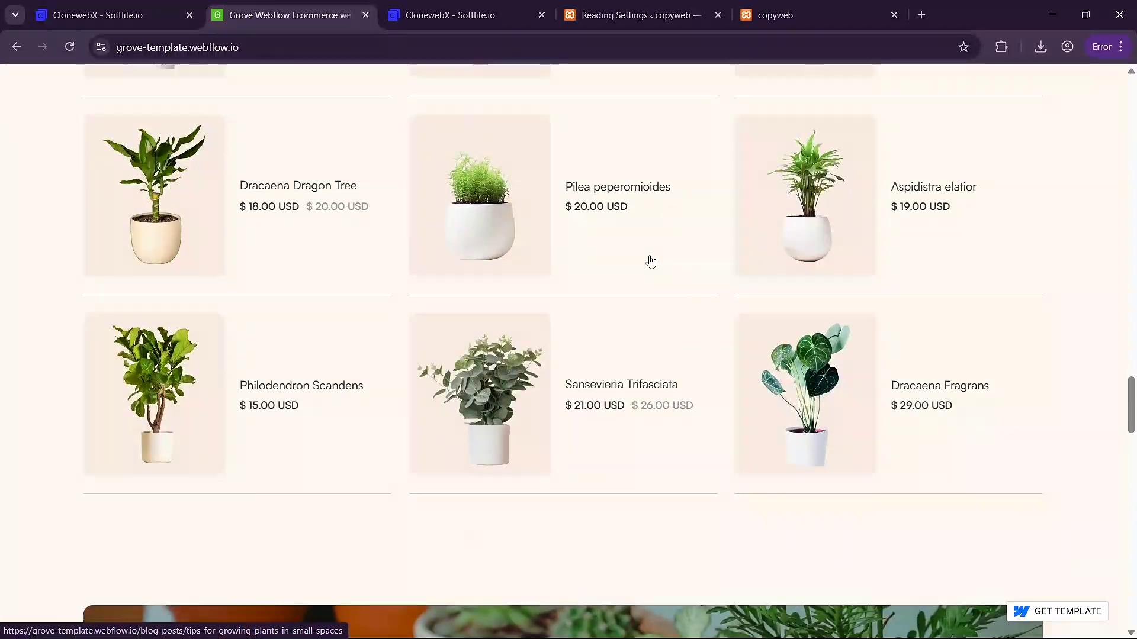
scroll(650, 261, up, 15)
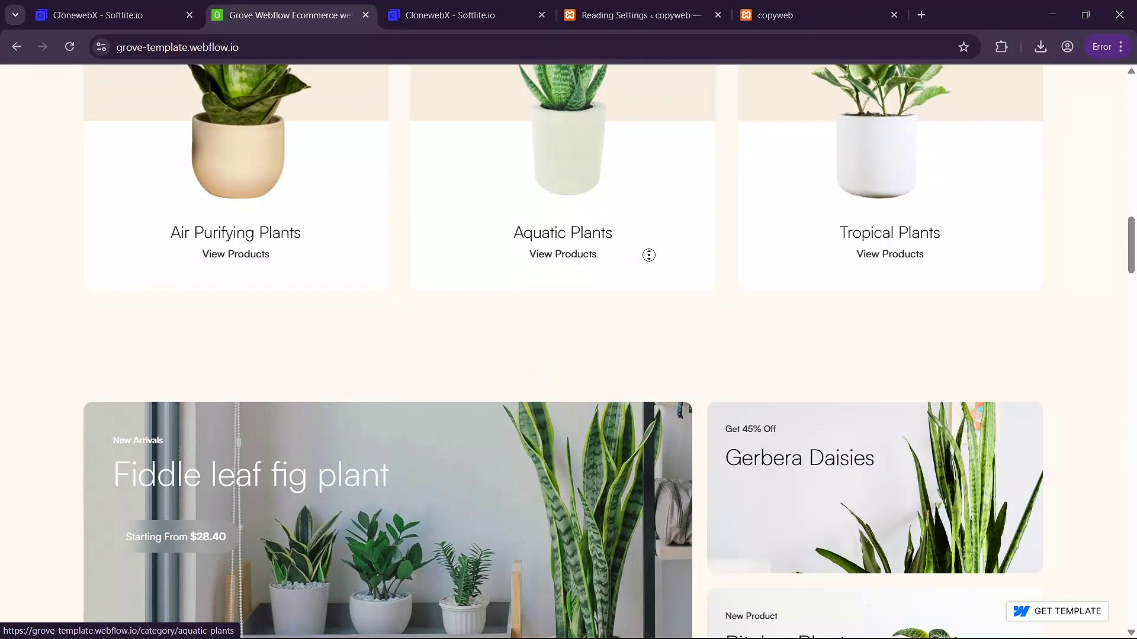
scroll(649, 255, up, 15)
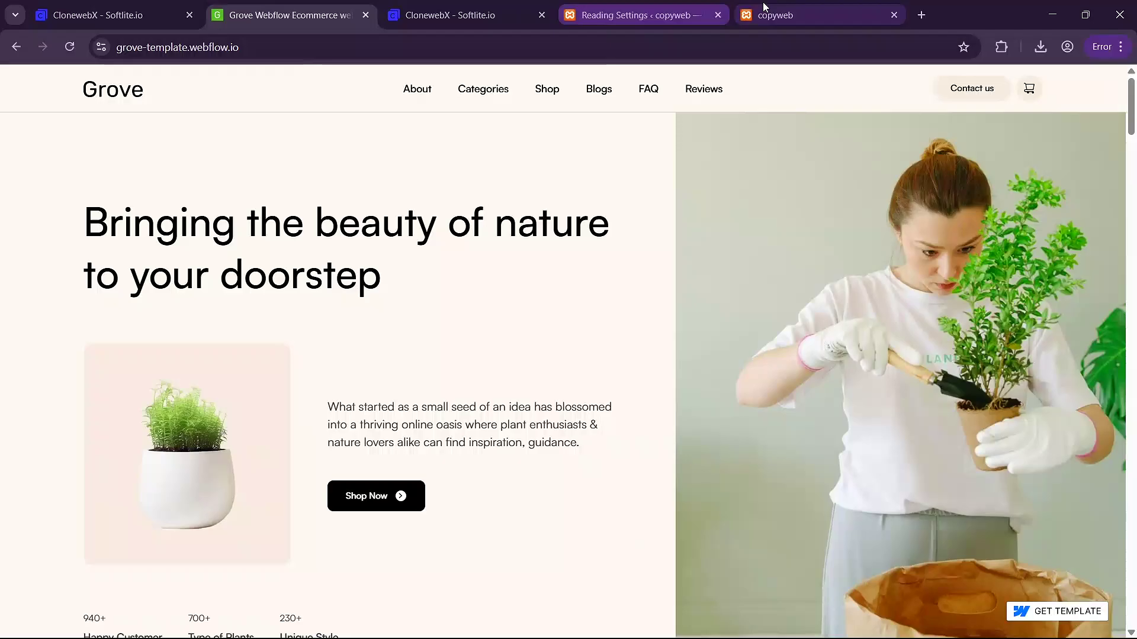
Step: Show the ClonewebX pricing plans and highlight the Free $0/month plan's limitations
click(764, 8)
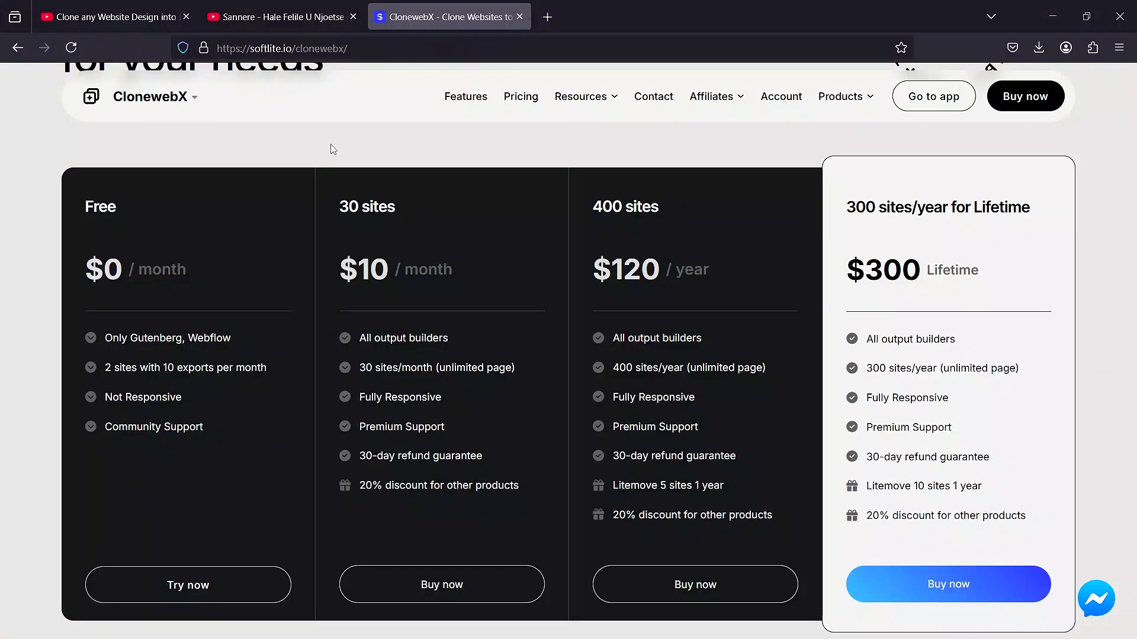
drag(93, 206, 200, 390)
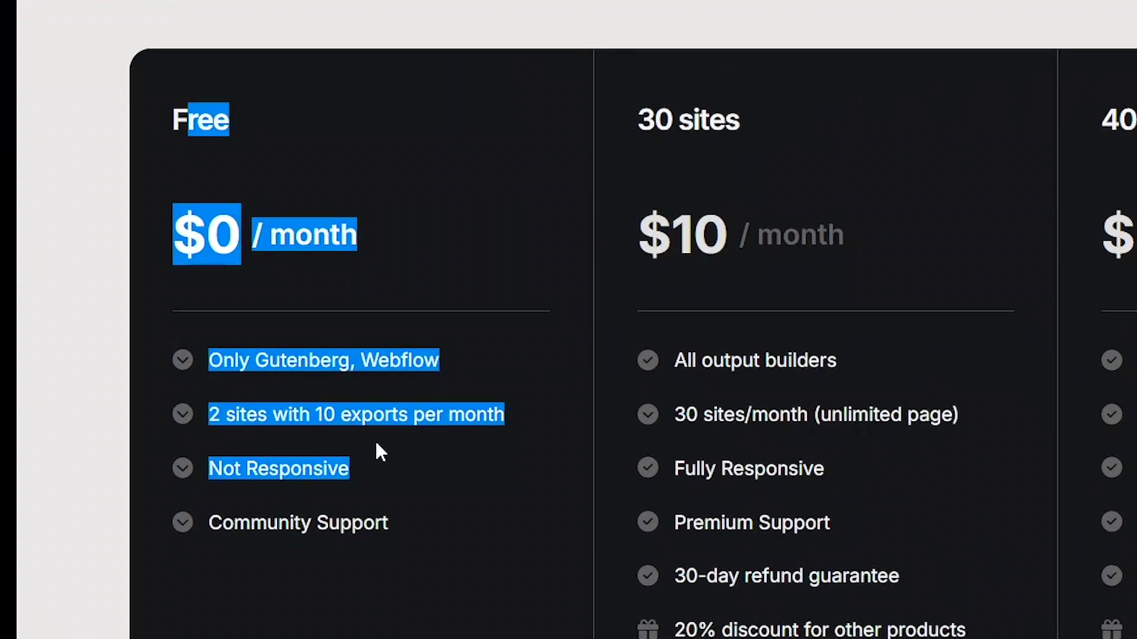